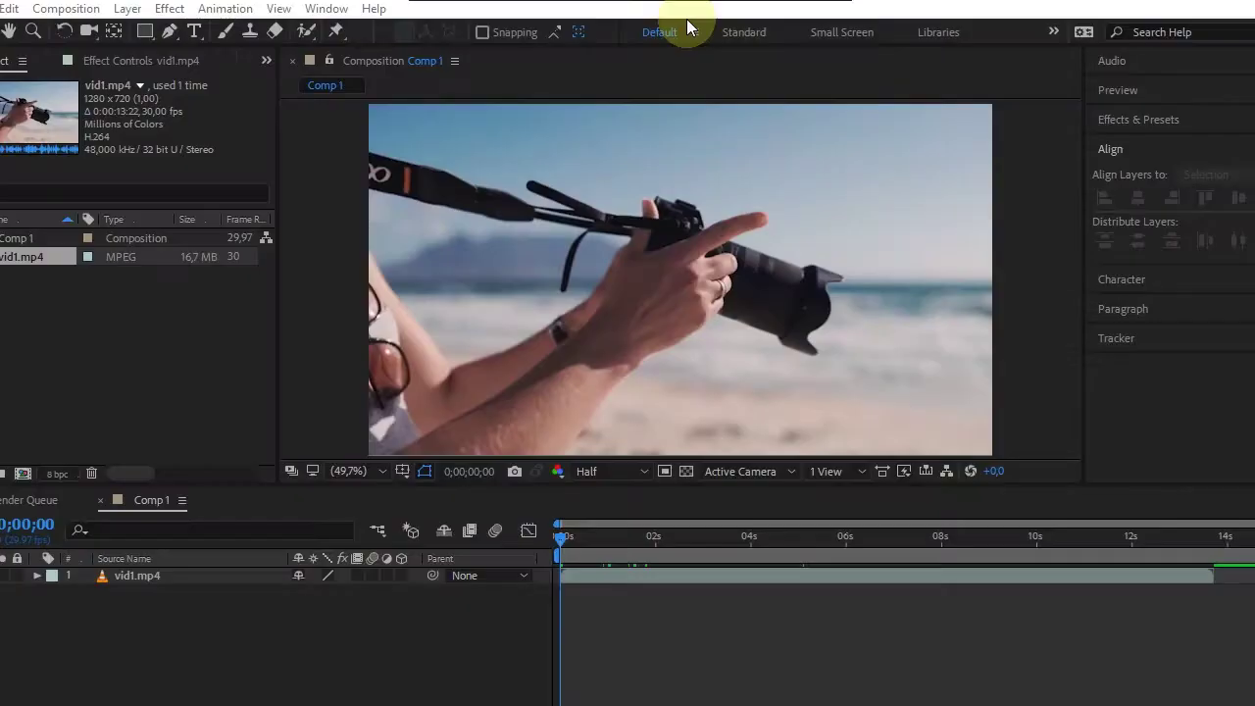
Step: Bring up After Effects' Comp 1 with the vid1.mp4 beach clip as its only layer
left_click_drag(687, 25, 647, 67)
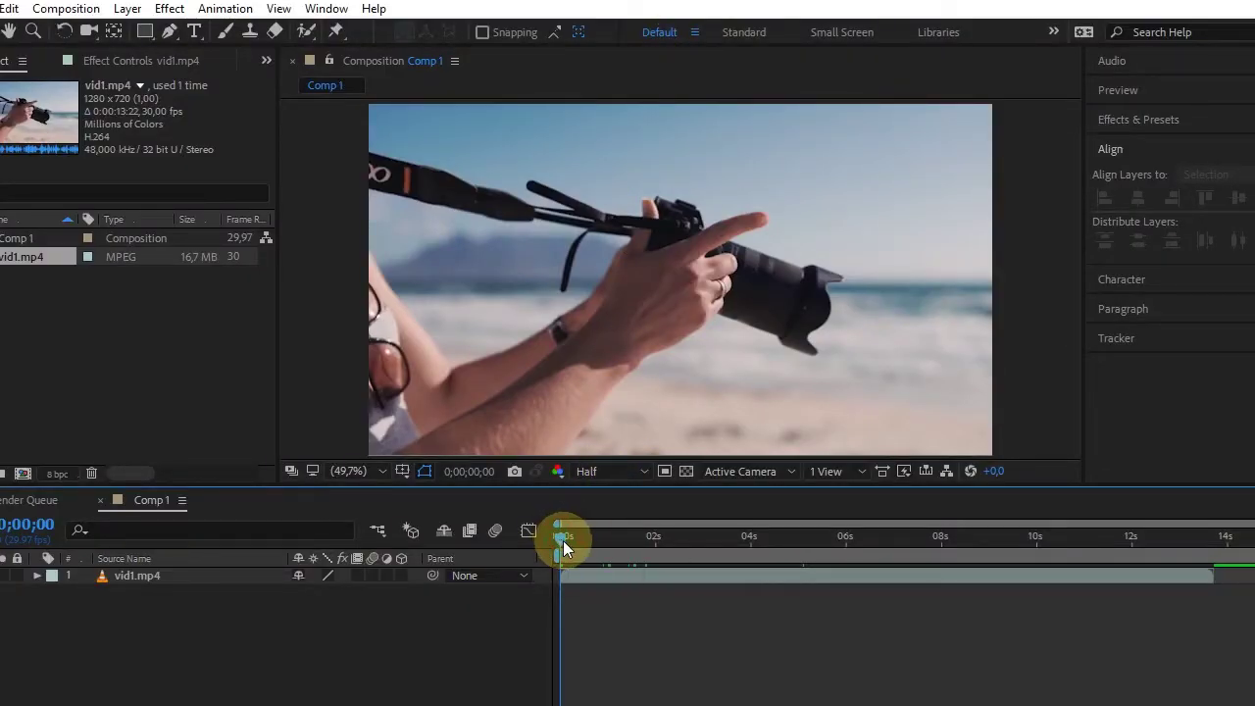
Step: At a later frame, apply Transform > Flip Horizontal to the vid1.mp4 layer
mouse_move(560, 536)
left_mouse_down()
mouse_move(630, 537)
mouse_move(775, 584)
left_mouse_up()
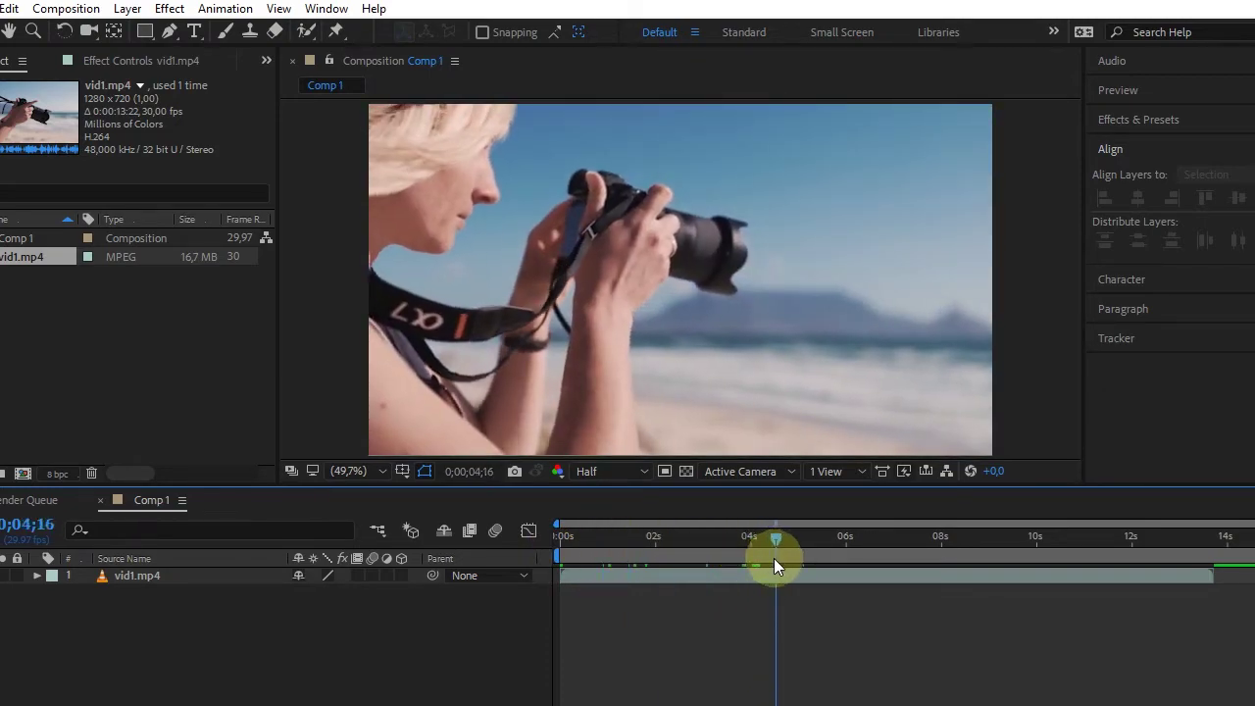
left_click(775, 584)
right_click(777, 588)
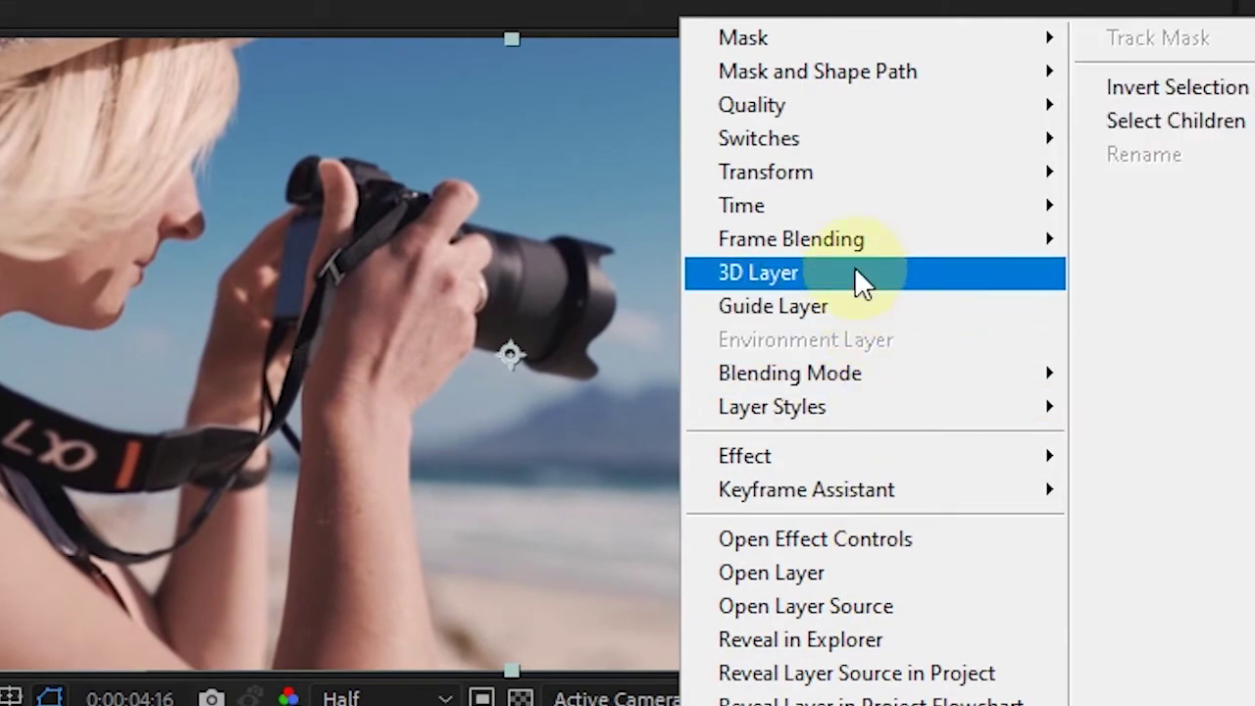
mouse_move(829, 173)
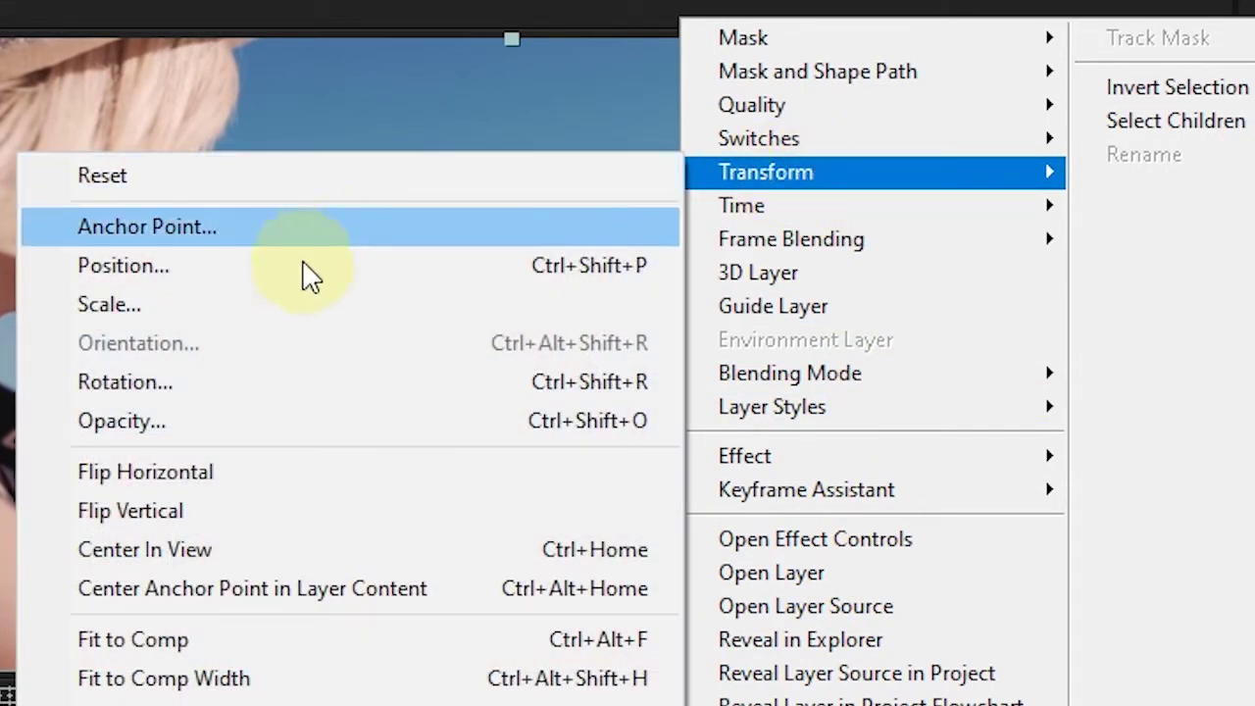
left_click(236, 478)
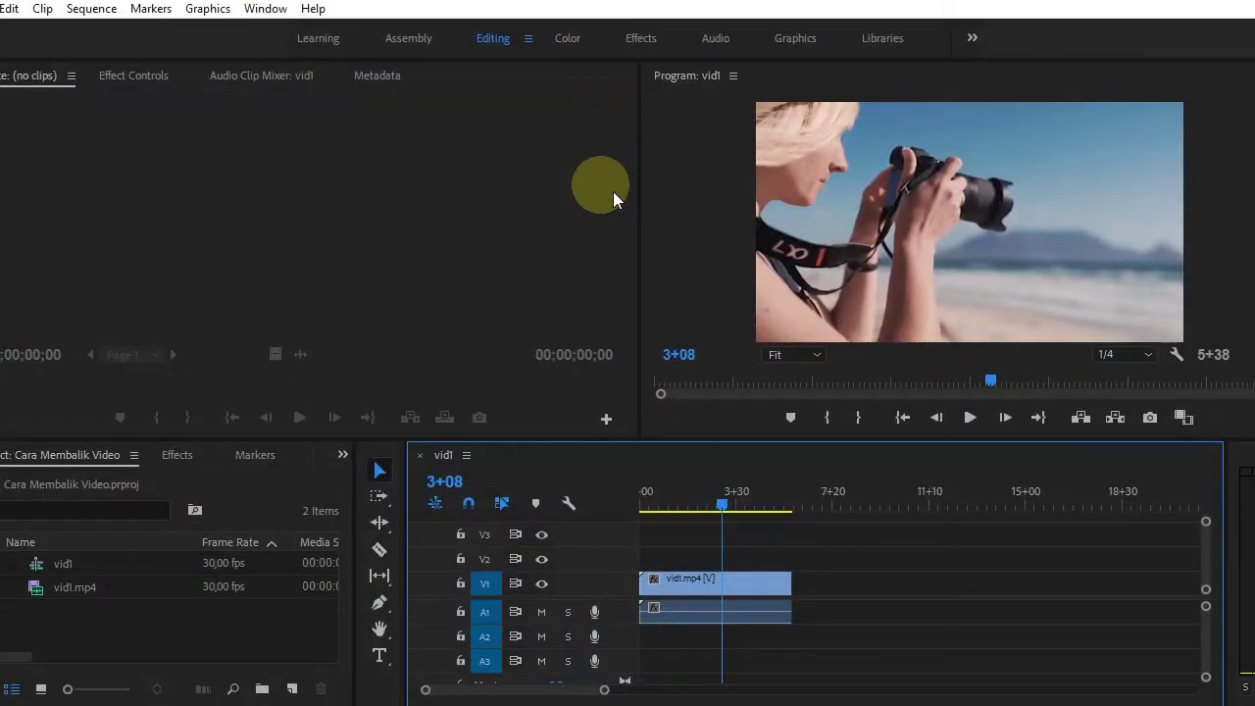
Step: Place another copy of the clip further along V1 and play from about 13 seconds
left_click_drag(727, 576, 1034, 587)
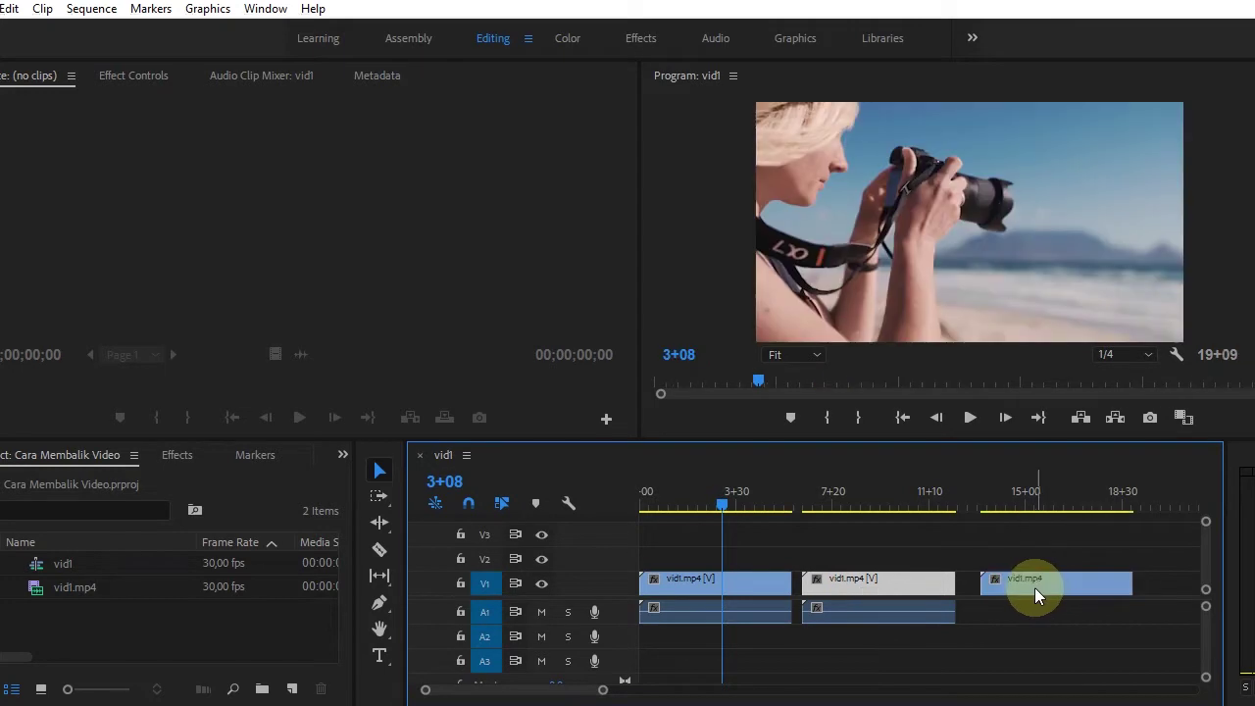
left_click(999, 496)
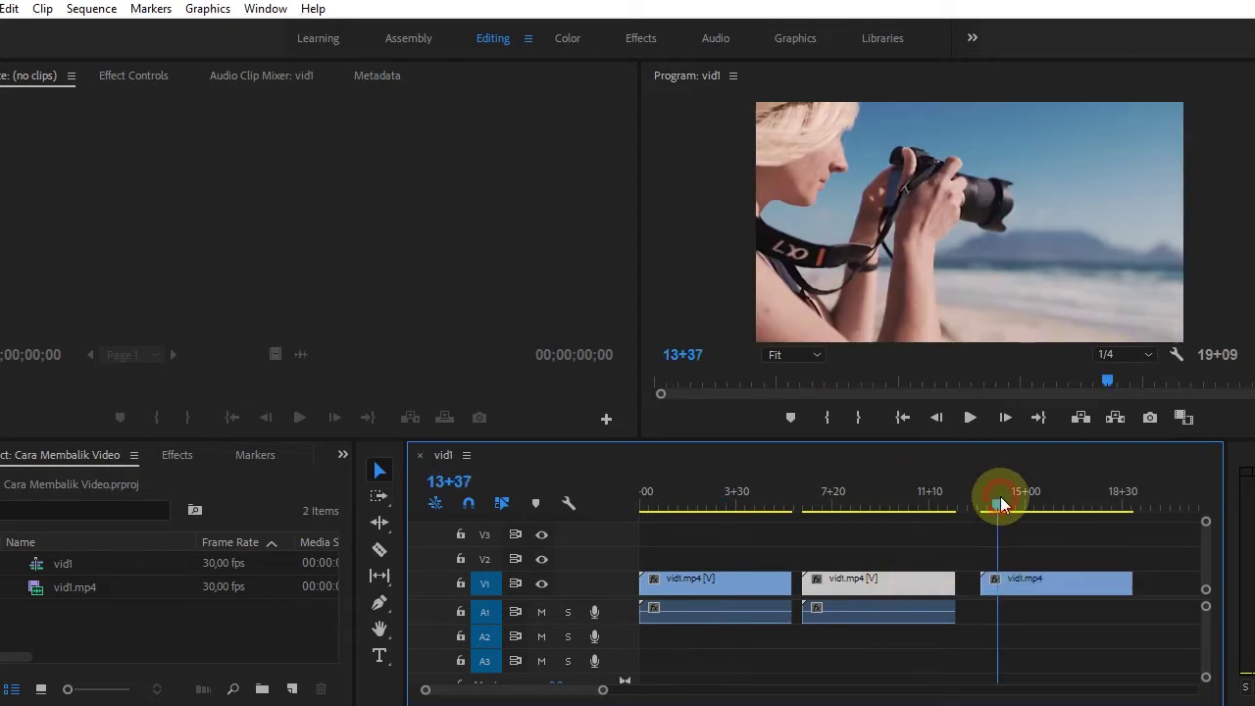
key("space")
Step: Unlink the first clip's video from its audio
left_click(746, 498)
left_click(750, 608)
right_click(751, 614)
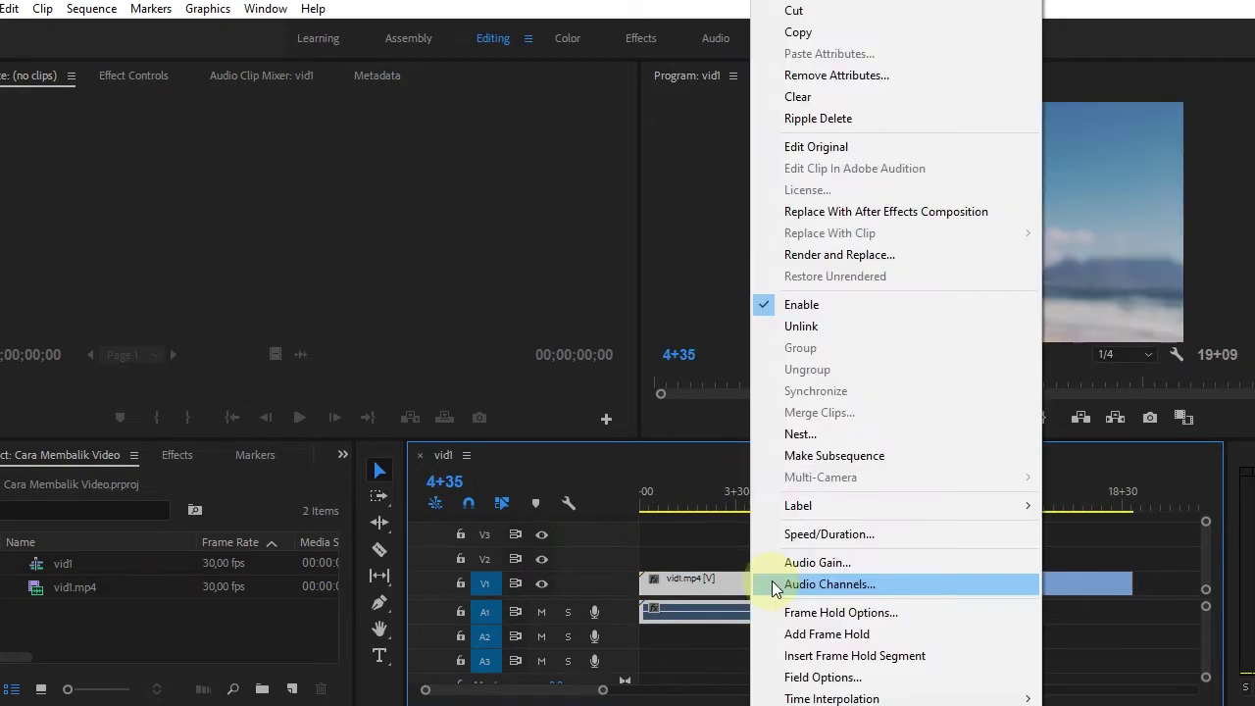
left_click(755, 325)
Step: Unlink the middle clip and delete its detached audio
left_click(858, 613)
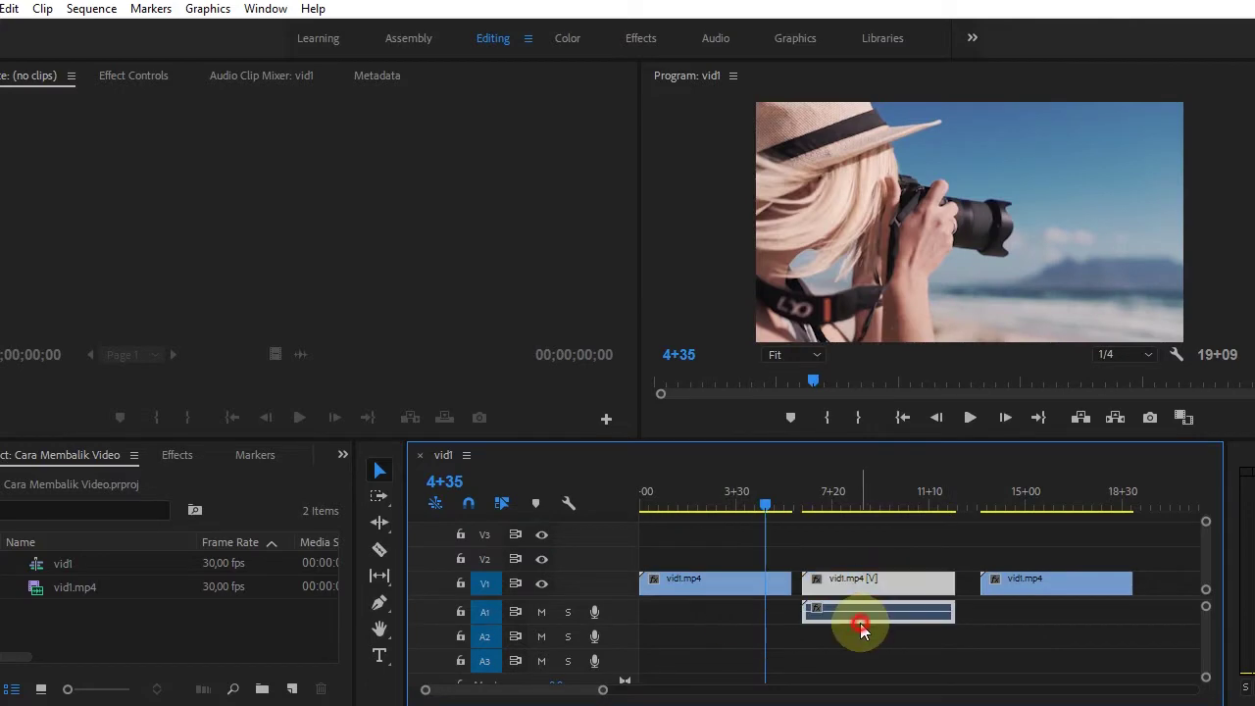
right_click(853, 621)
left_click(920, 324)
left_click(851, 612)
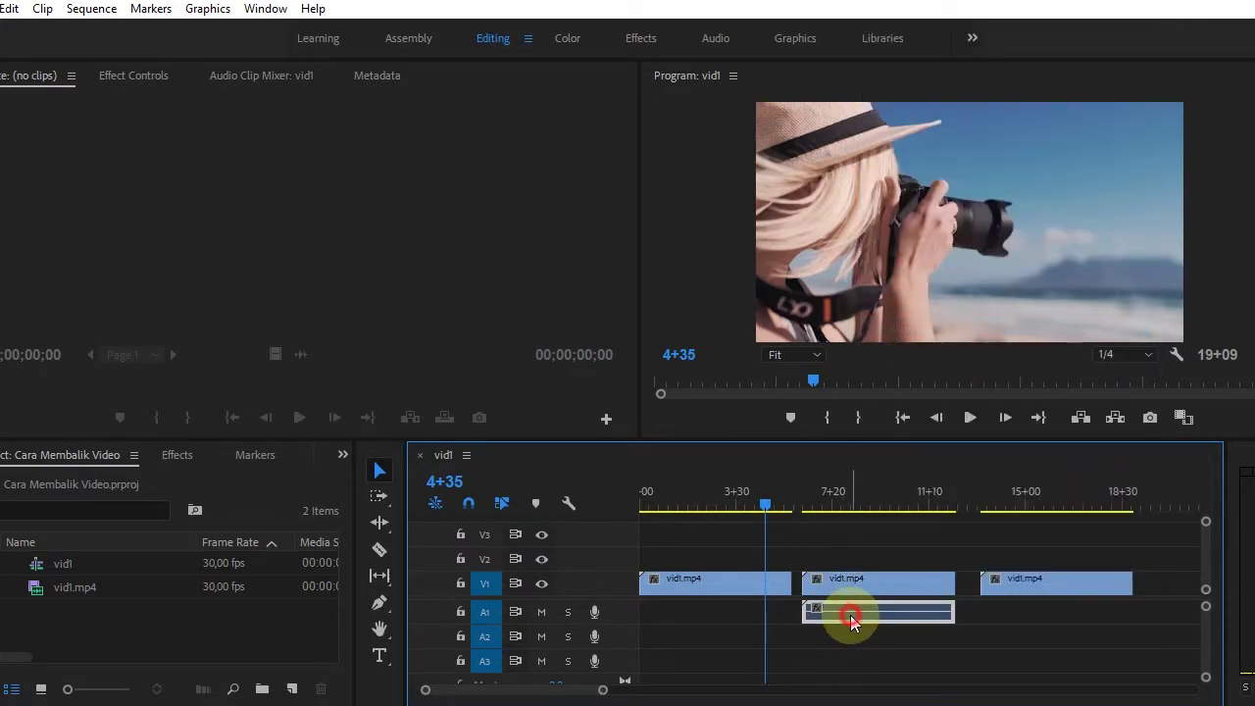
key("Delete")
left_click(707, 498)
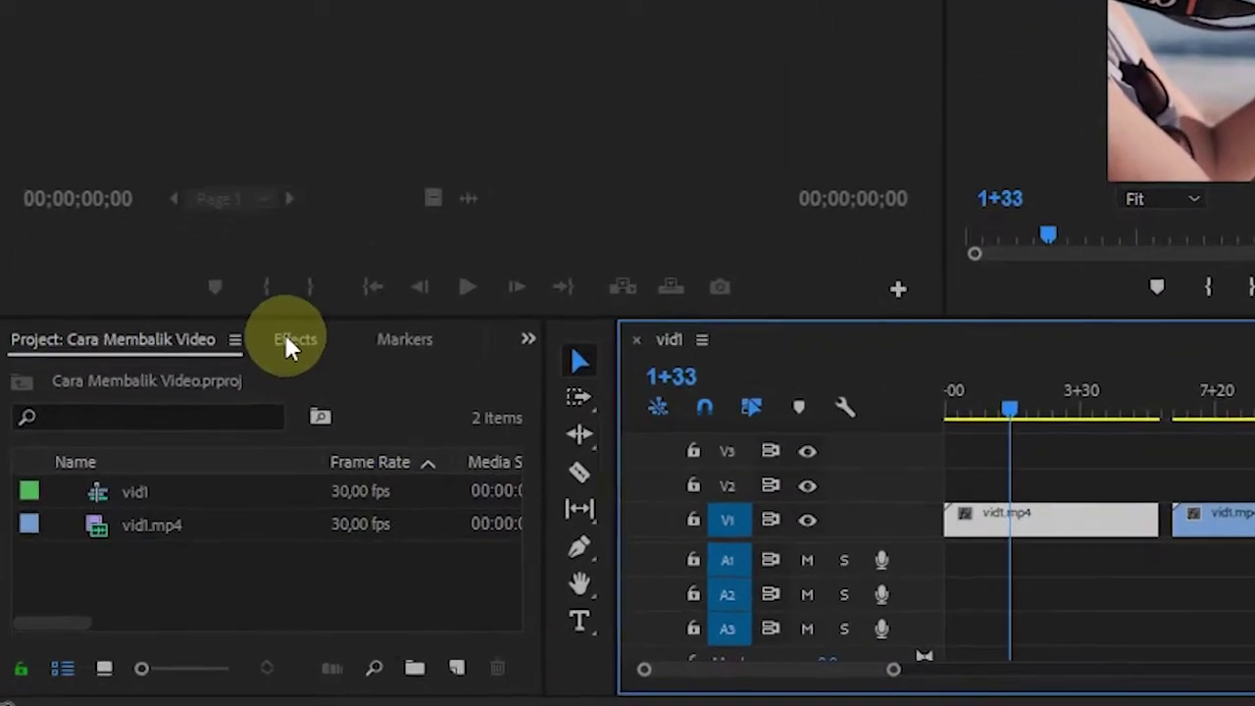
Step: Search 'horizontal flip' in Effects and drop Horizontal Flip onto the first clip
left_click(176, 455)
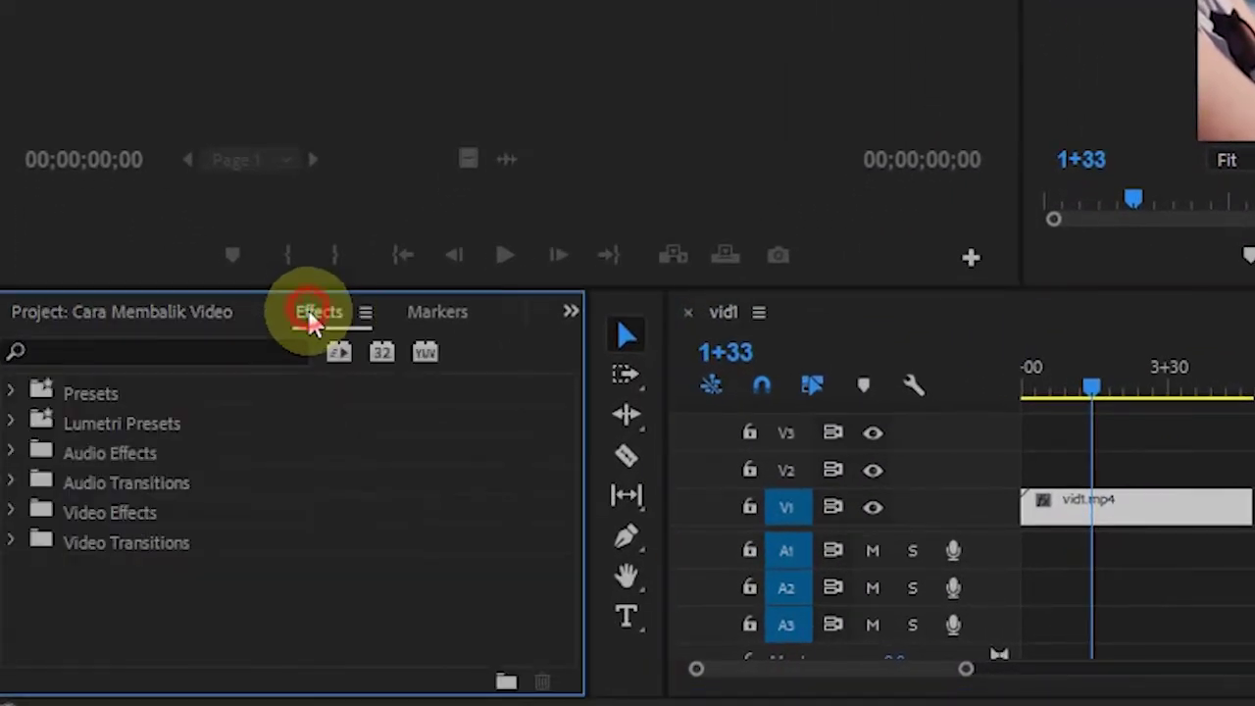
left_click(130, 353)
type("horizontal ")
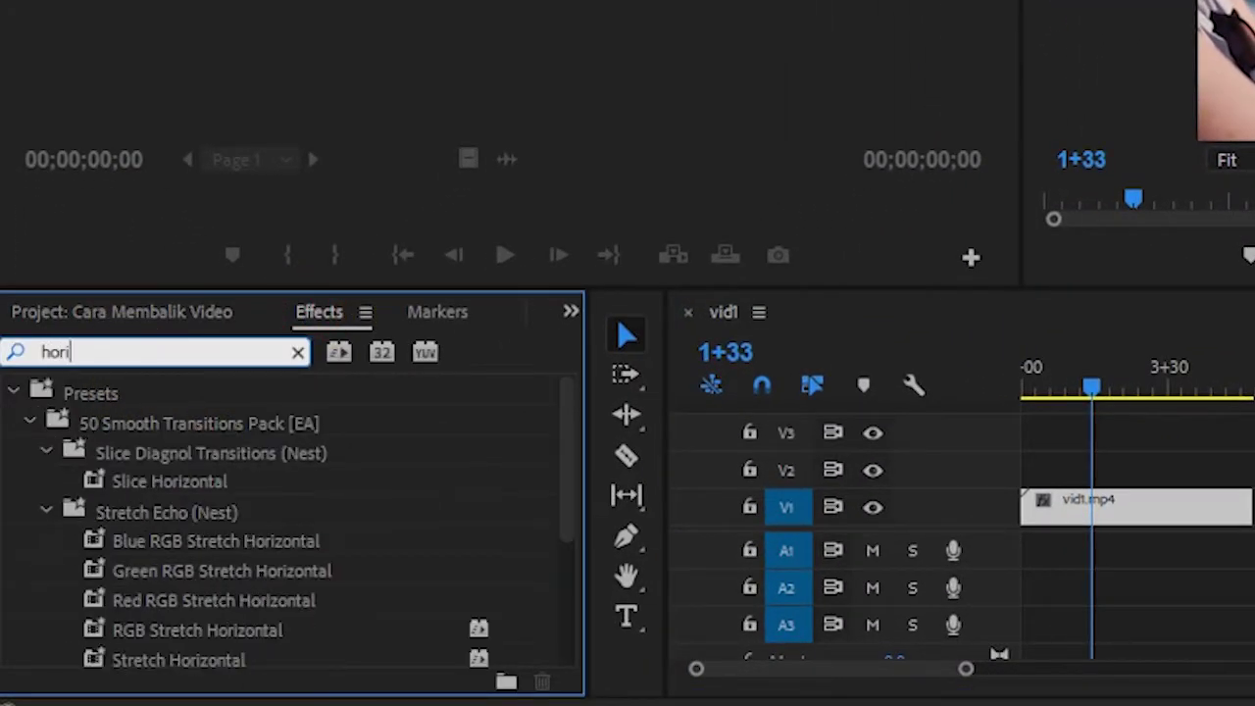
type("flip")
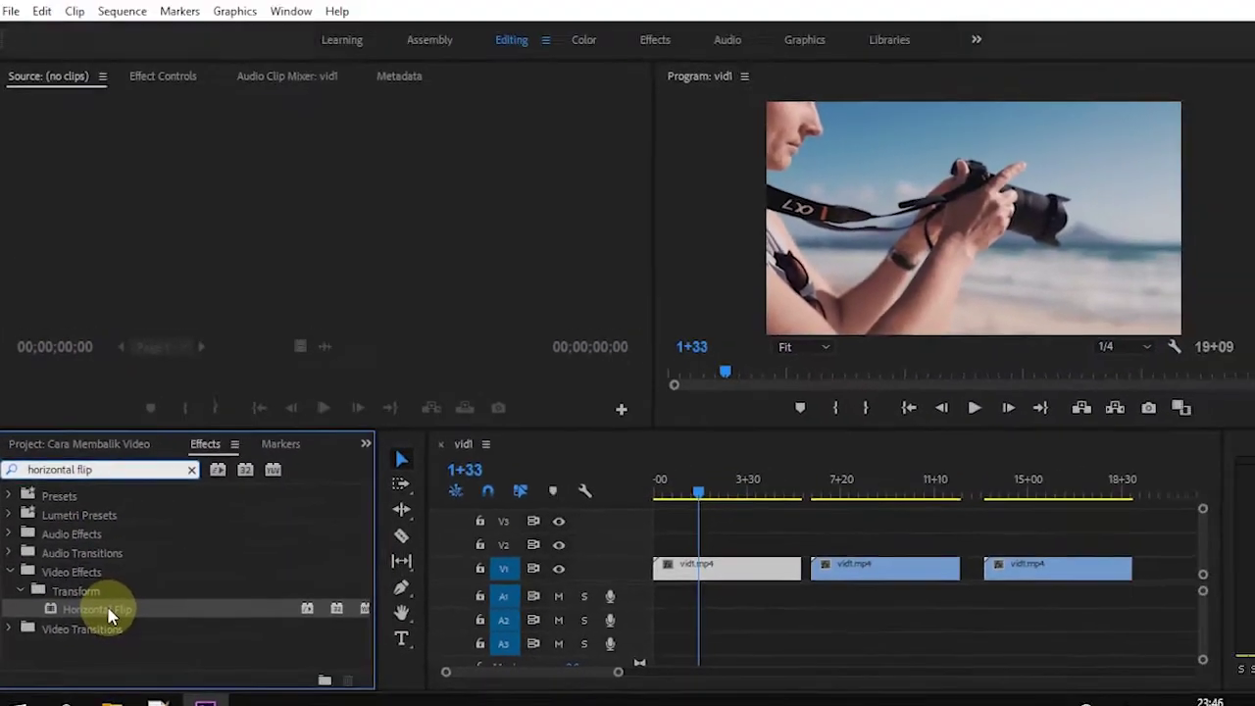
left_click(102, 614)
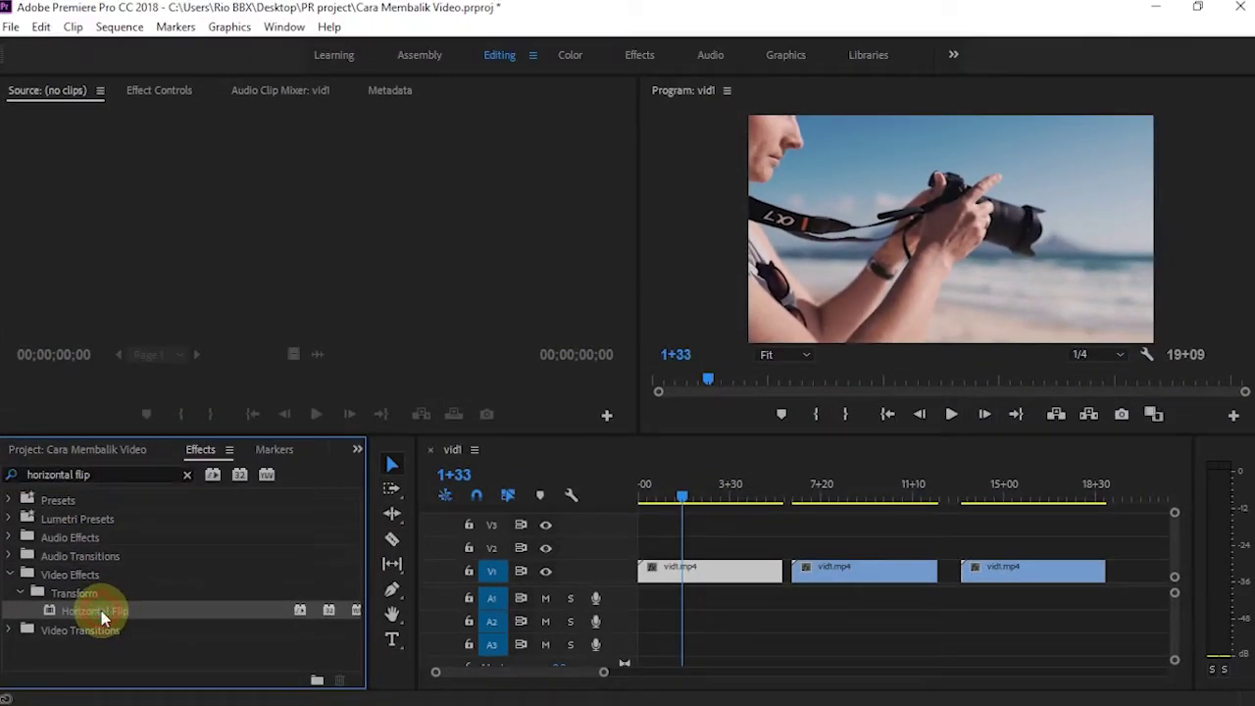
left_click_drag(102, 615, 697, 555)
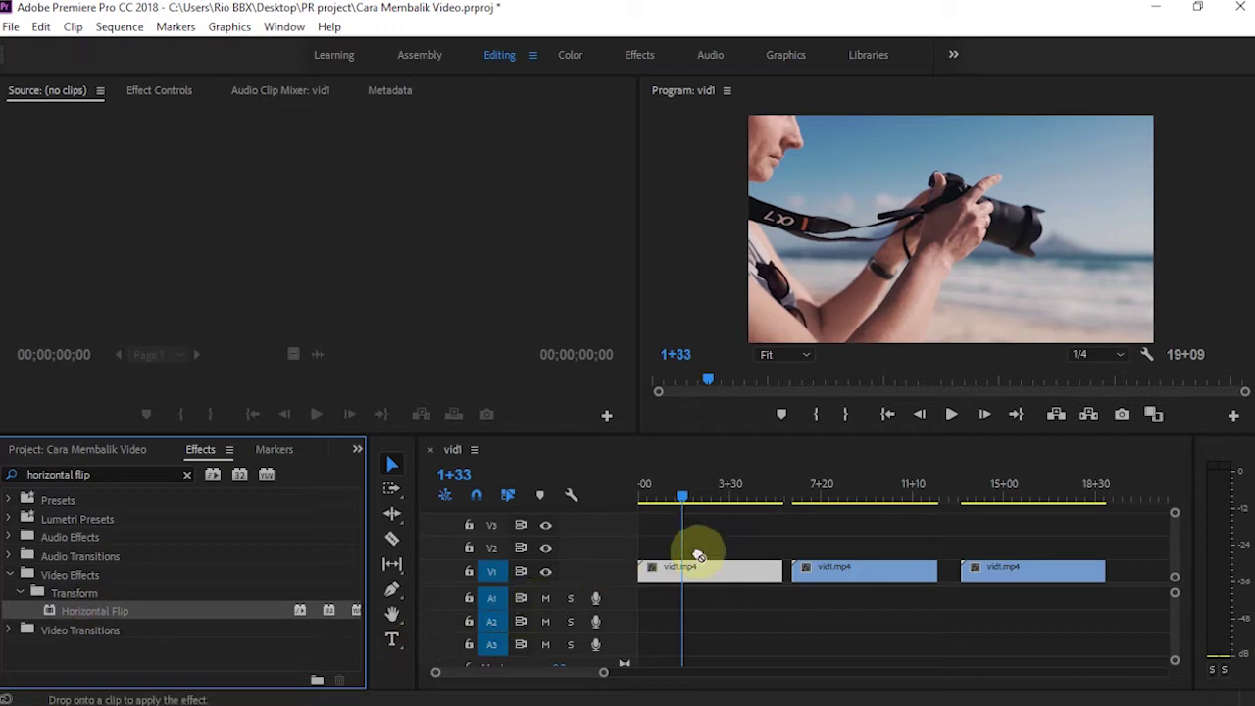
left_click_drag(699, 580, 699, 579)
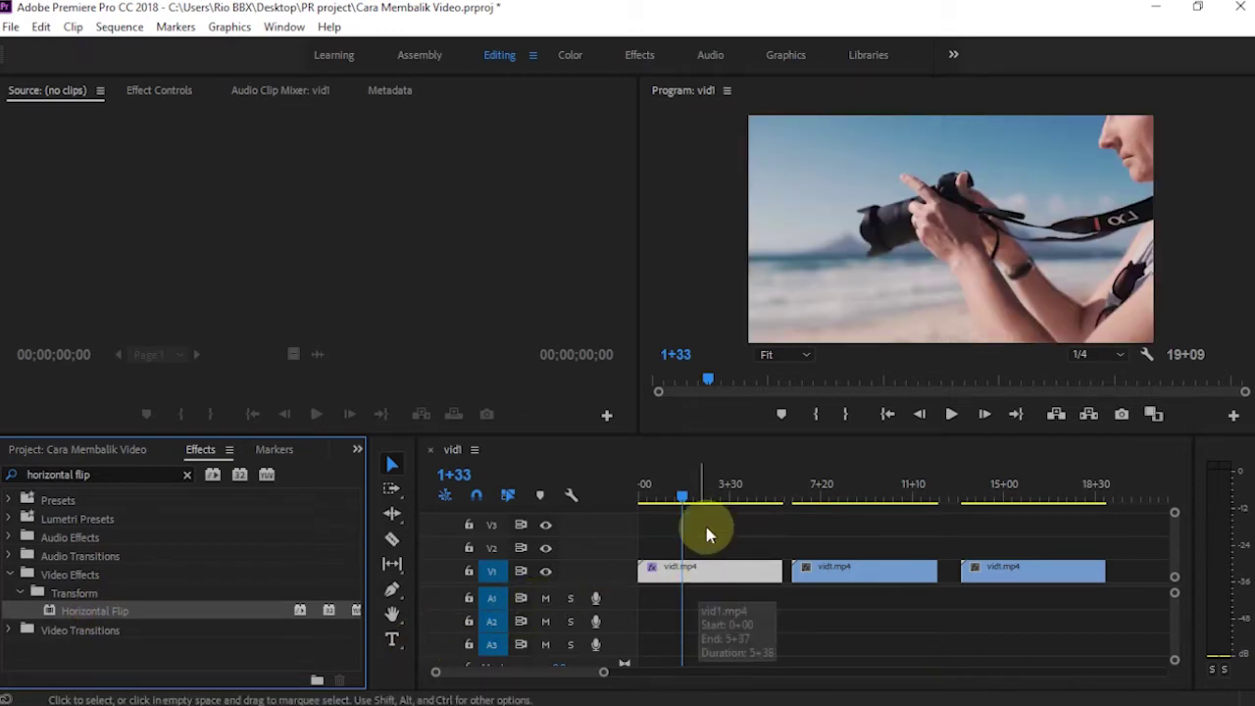
Step: Scrub through the first clip to check its mirrored footage
left_click(684, 498)
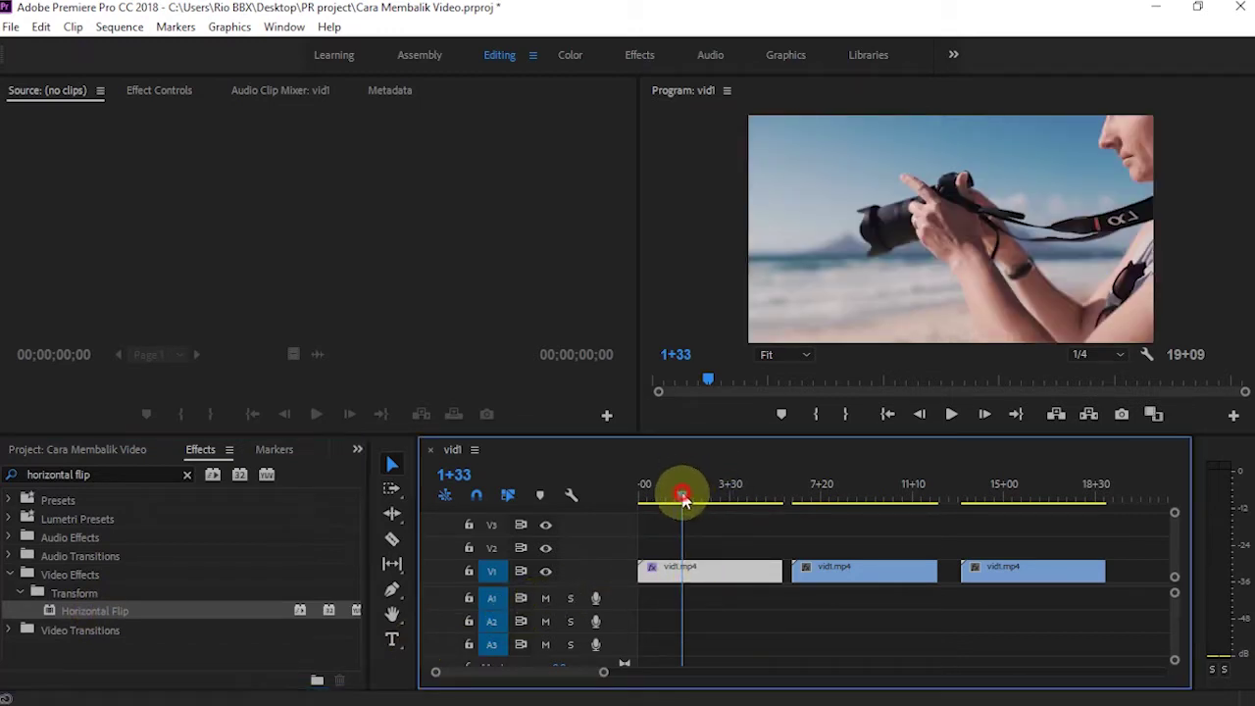
left_click_drag(696, 502, 737, 502)
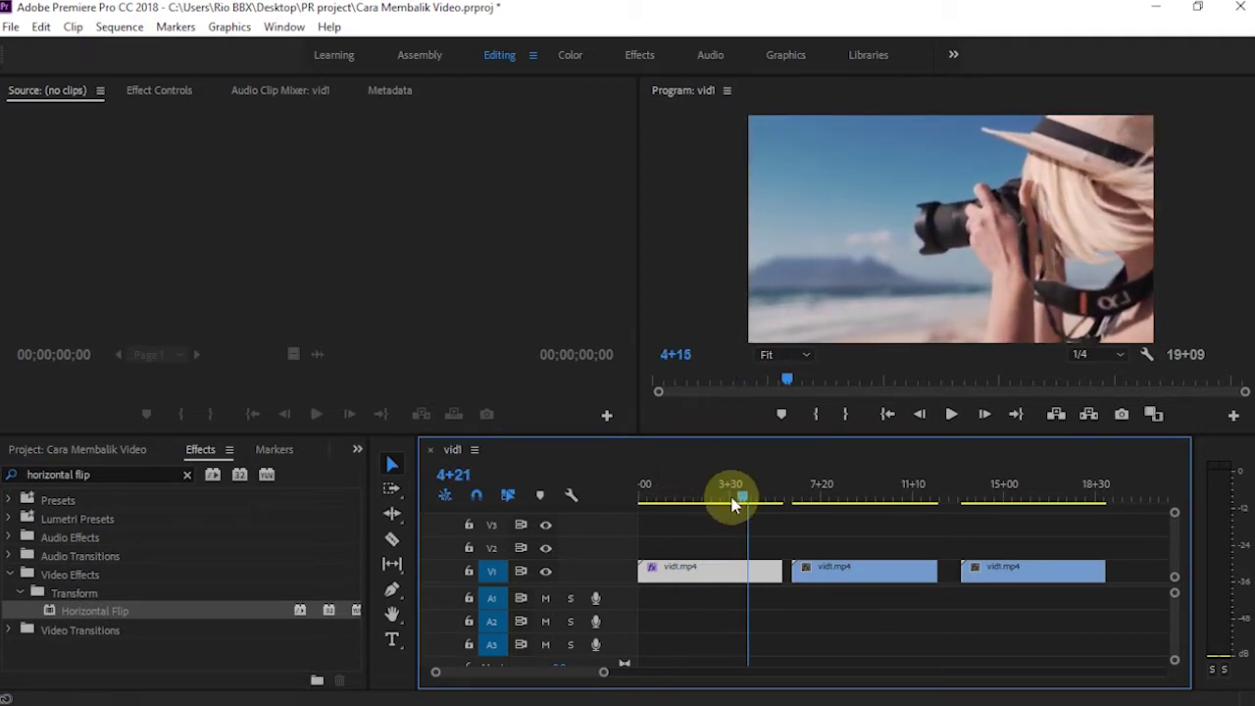
mouse_move(737, 500)
left_mouse_down()
mouse_move(674, 512)
mouse_move(850, 495)
left_mouse_up()
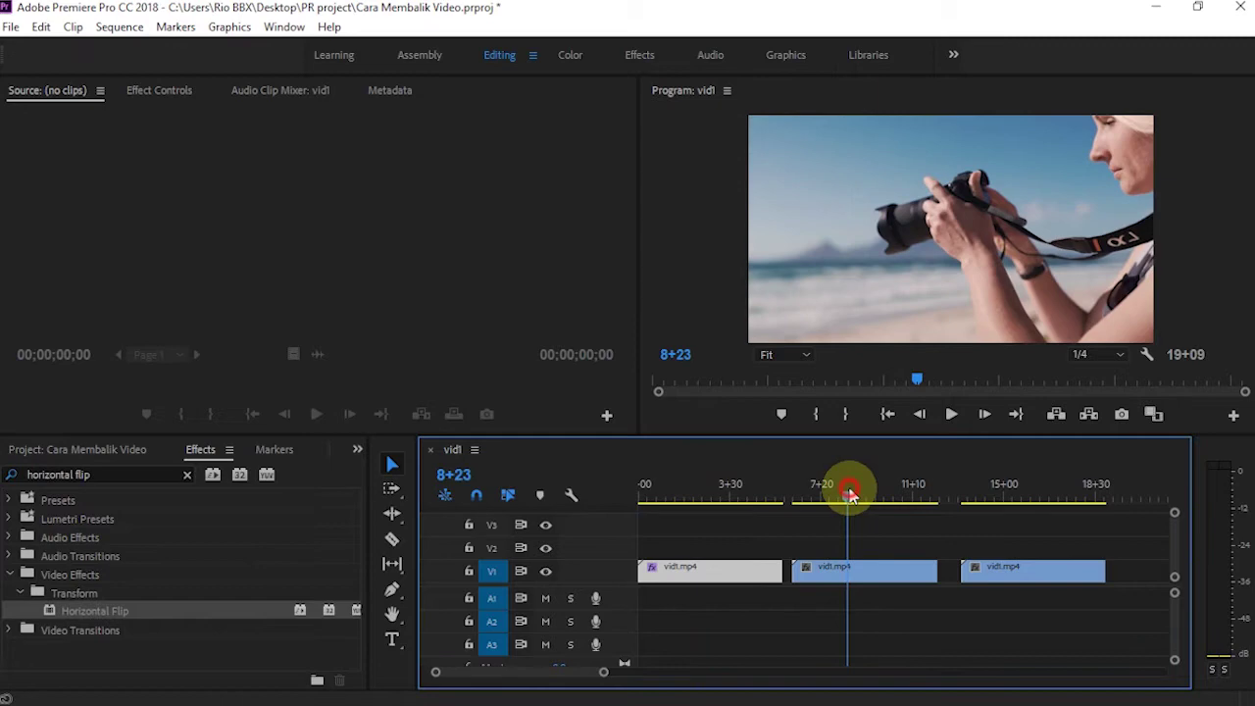
left_click(850, 567)
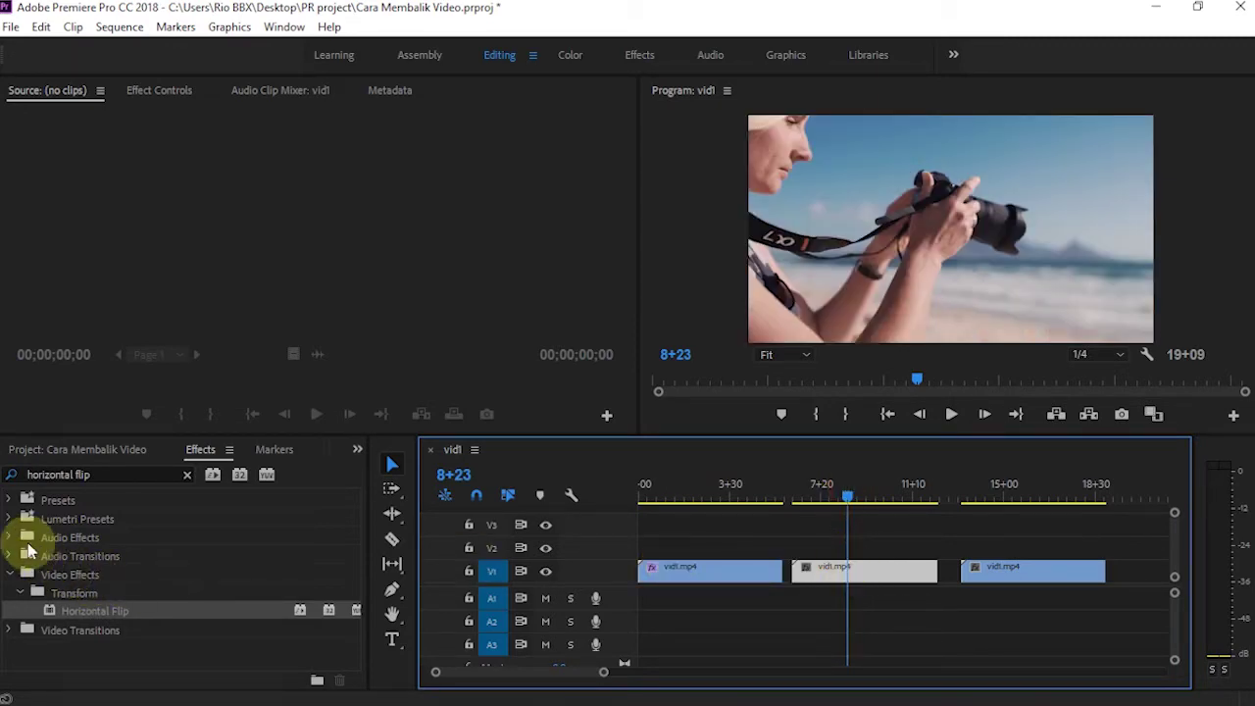
Step: Search 'transfor' and drop Distort > Transform onto the middle clip
left_click_drag(161, 380, 6, 441)
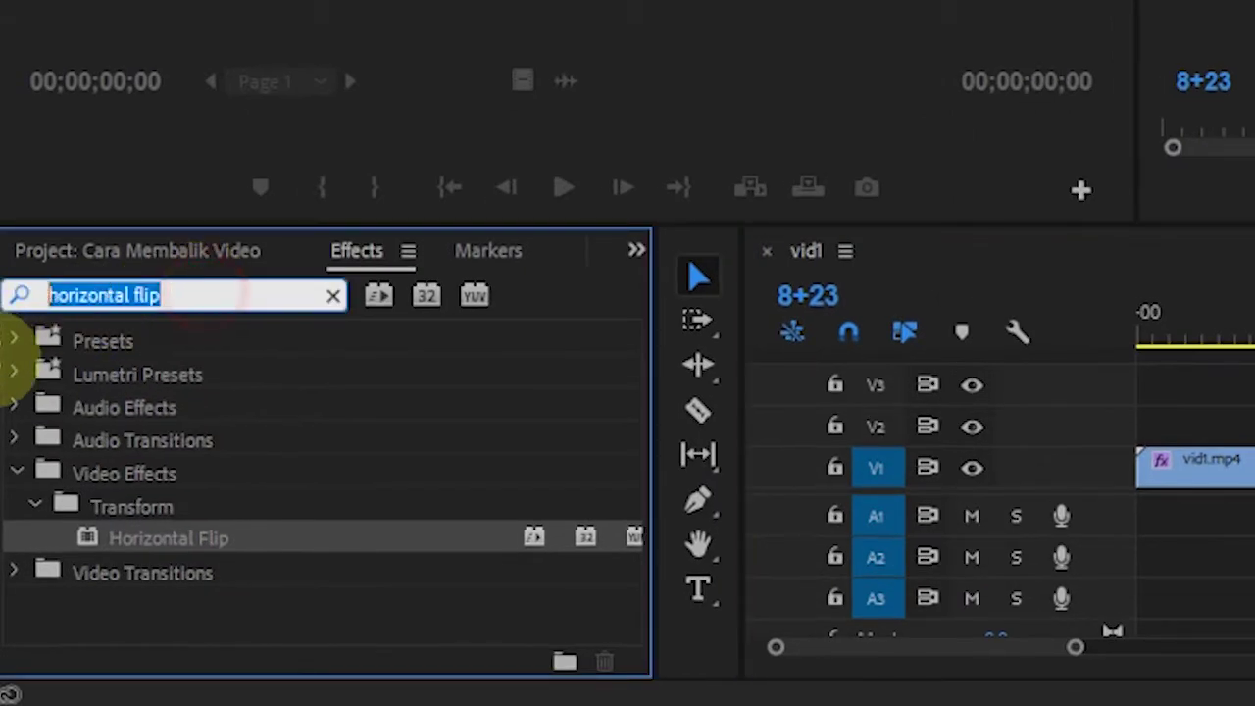
type("transfor")
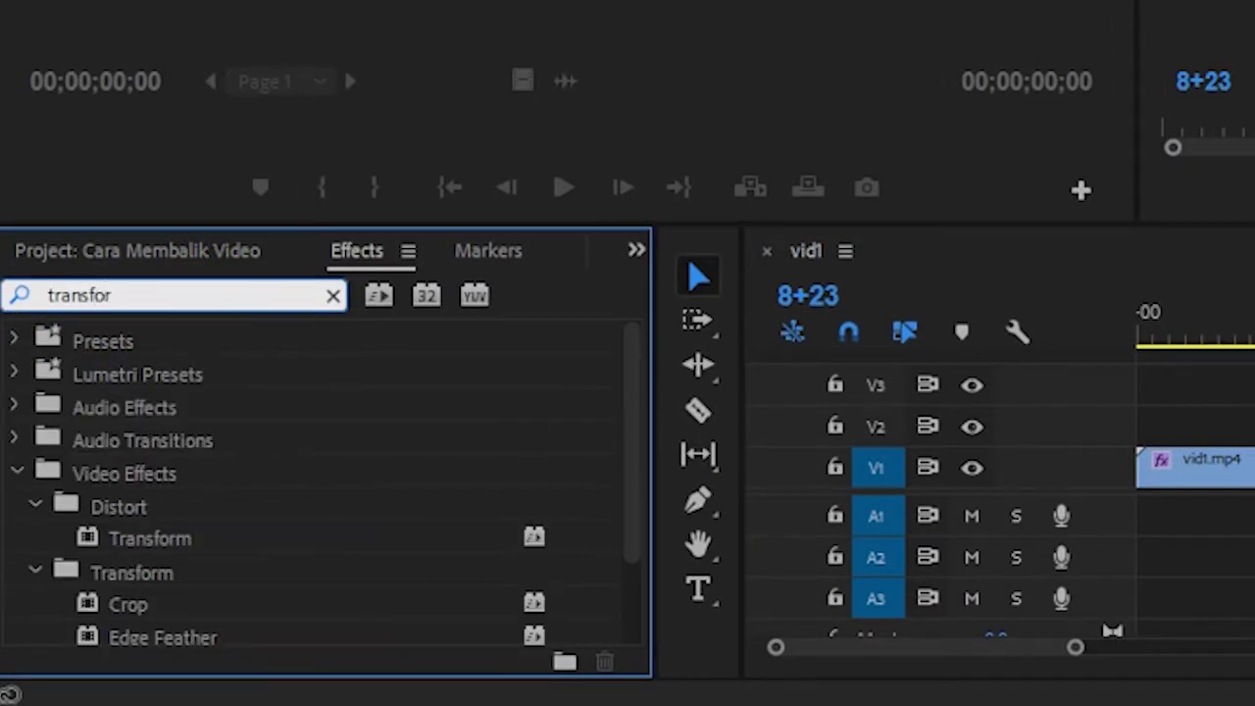
left_click(133, 529)
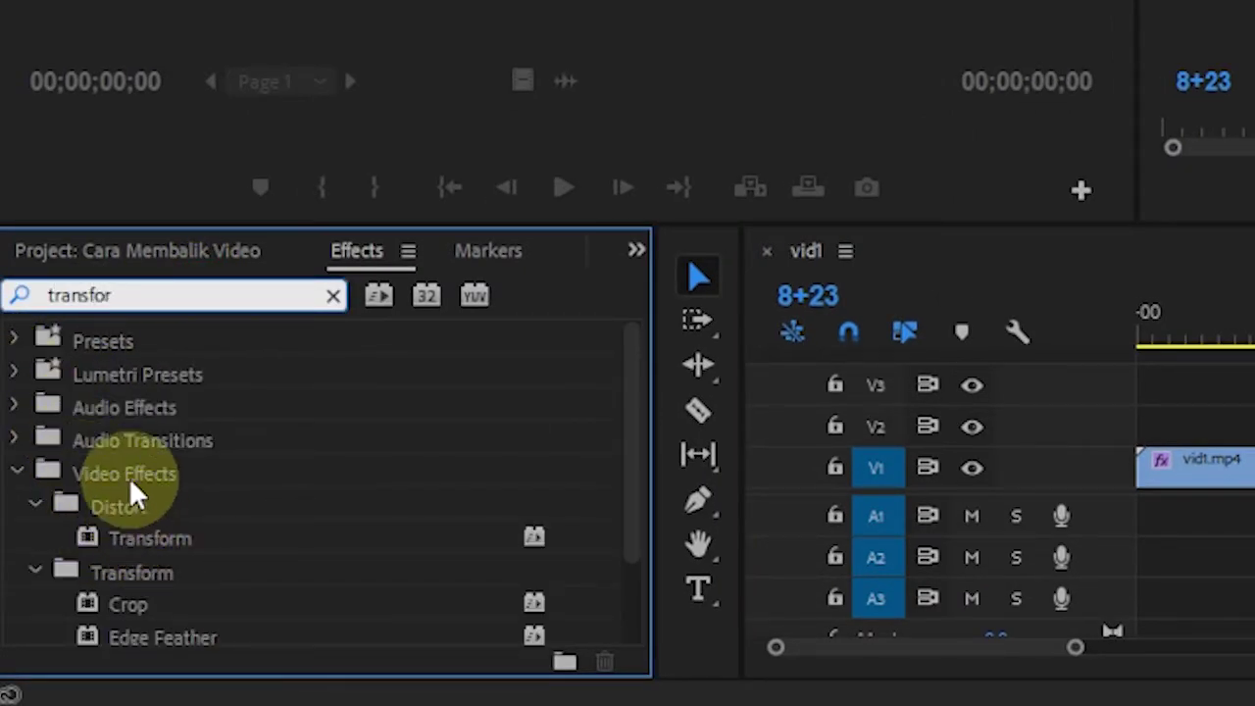
left_click(129, 478)
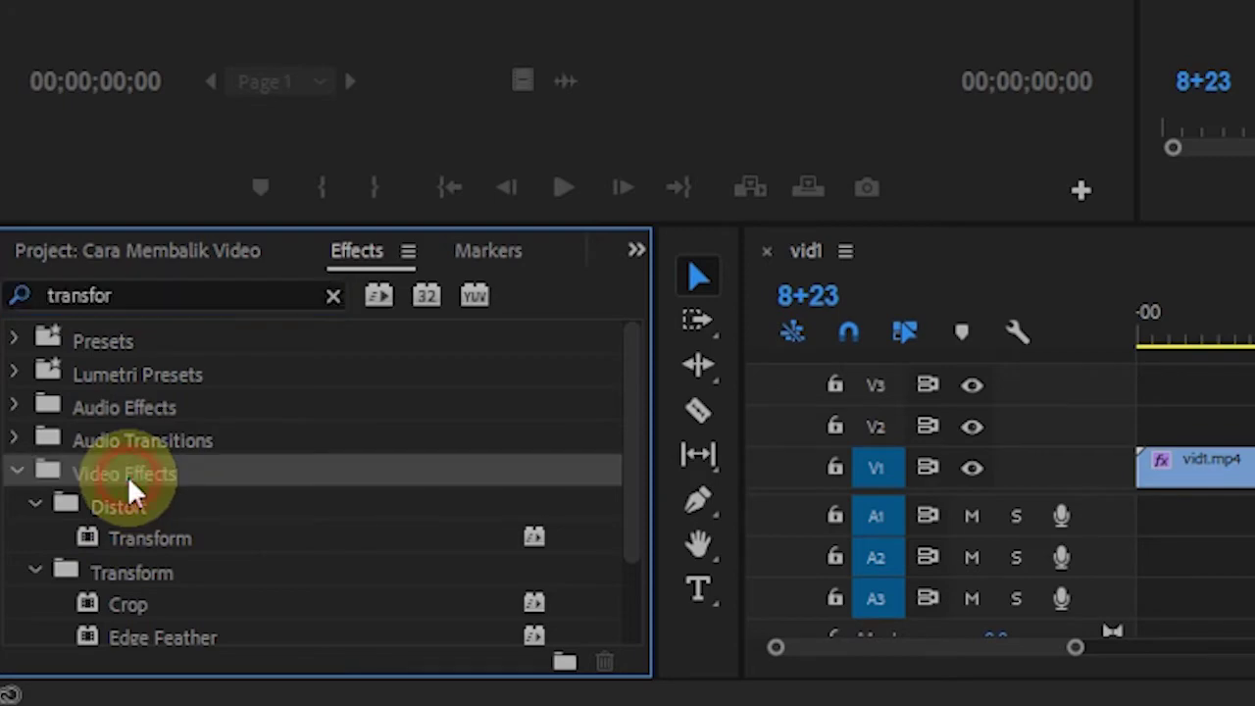
left_click(147, 555)
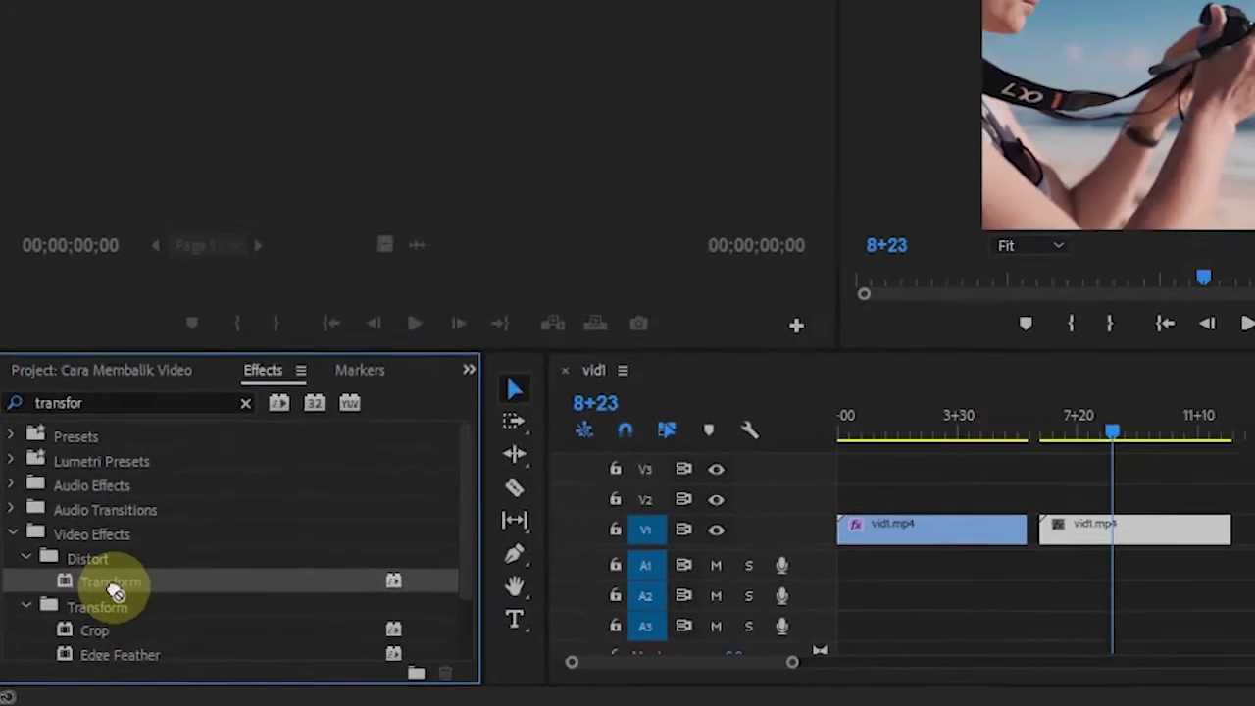
mouse_move(116, 592)
left_mouse_down()
mouse_move(823, 527)
mouse_move(848, 578)
left_mouse_up()
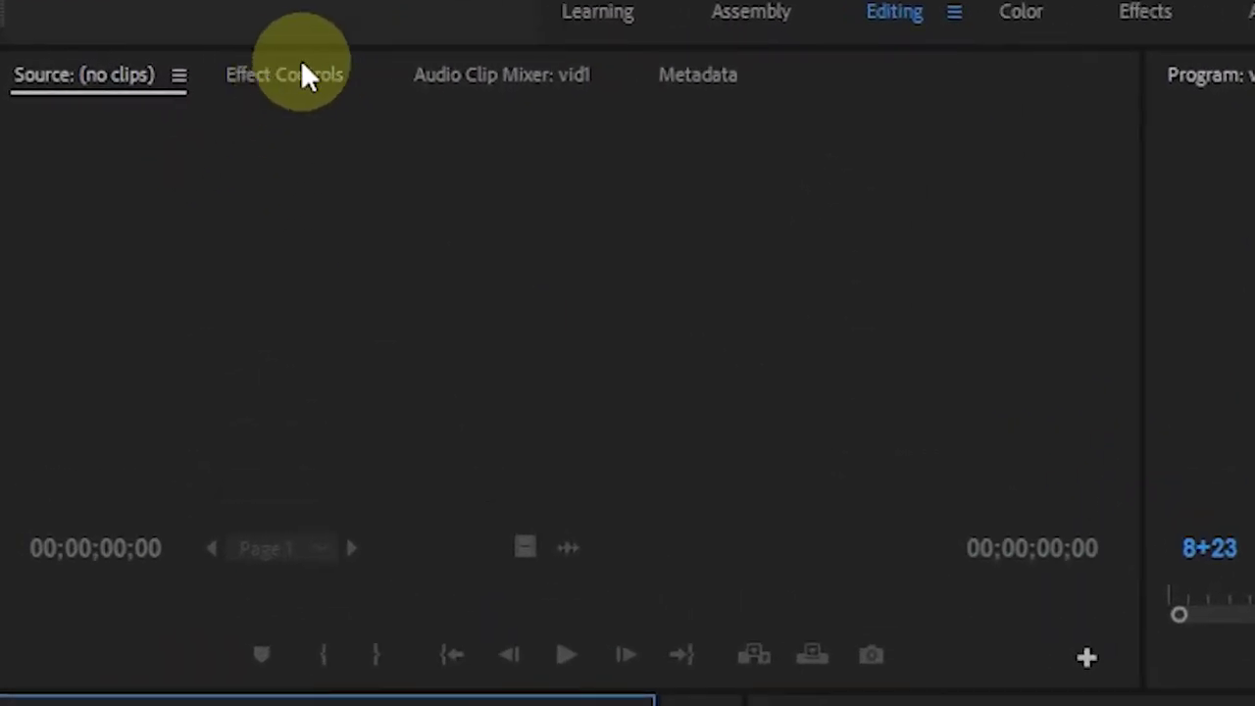
Step: In Effect Controls, uncheck Transform's Uniform Scale and begin editing Scale Width
left_click(304, 76)
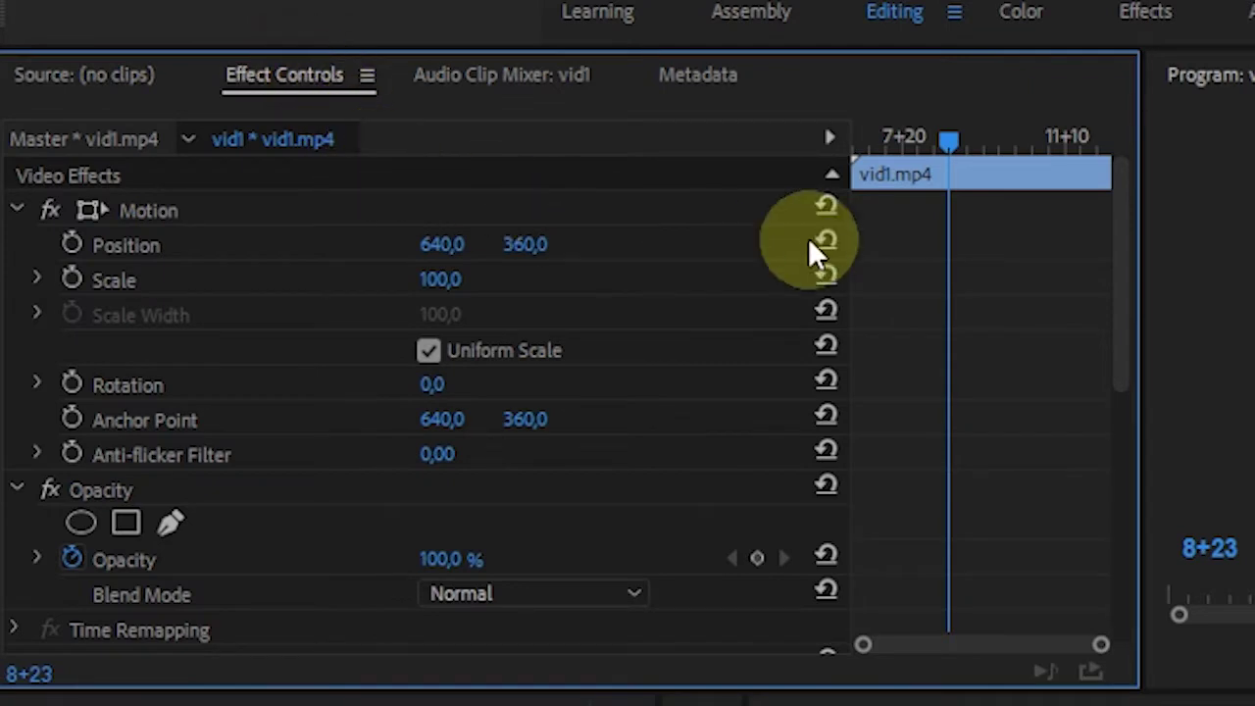
left_click_drag(1121, 238, 1122, 421)
left_click(137, 323)
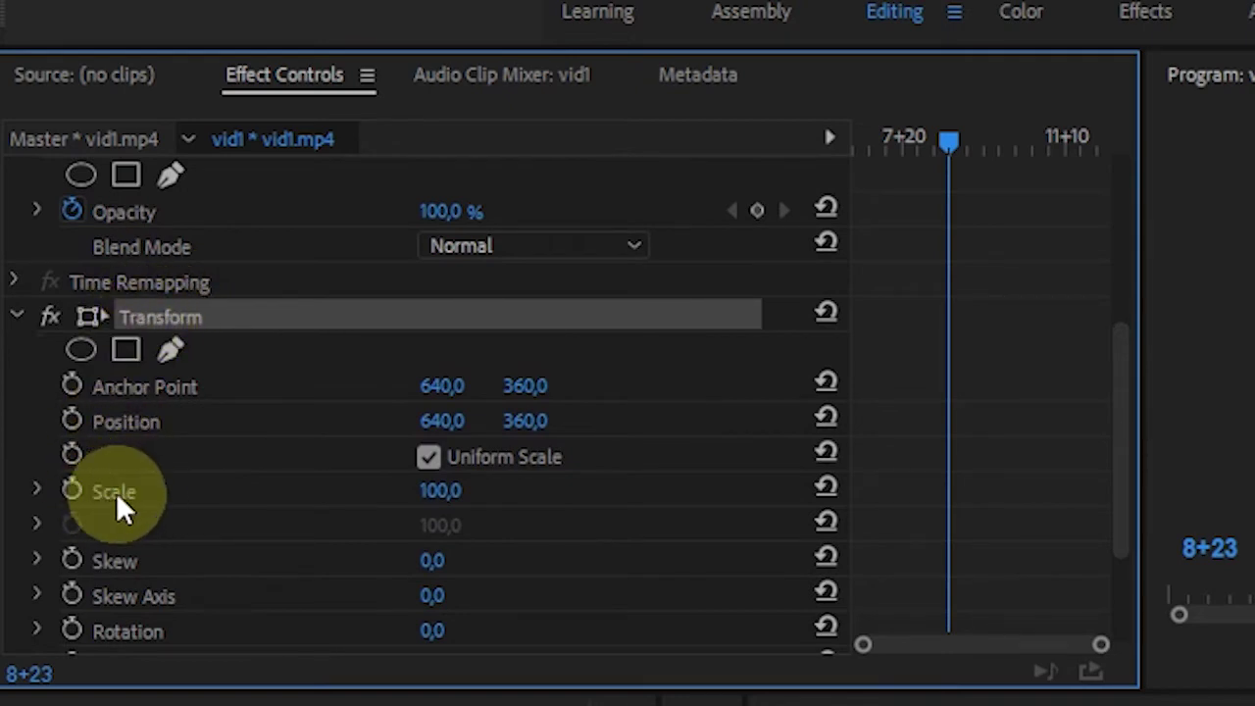
left_click(428, 458)
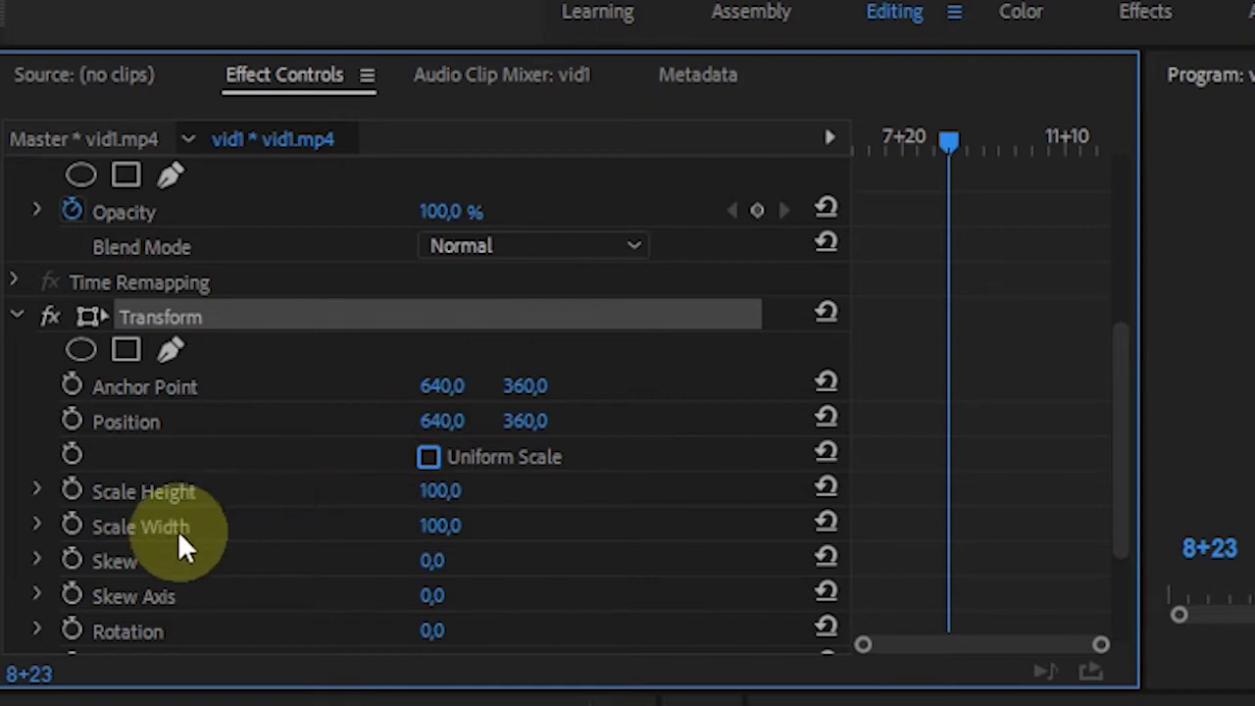
left_click(128, 532)
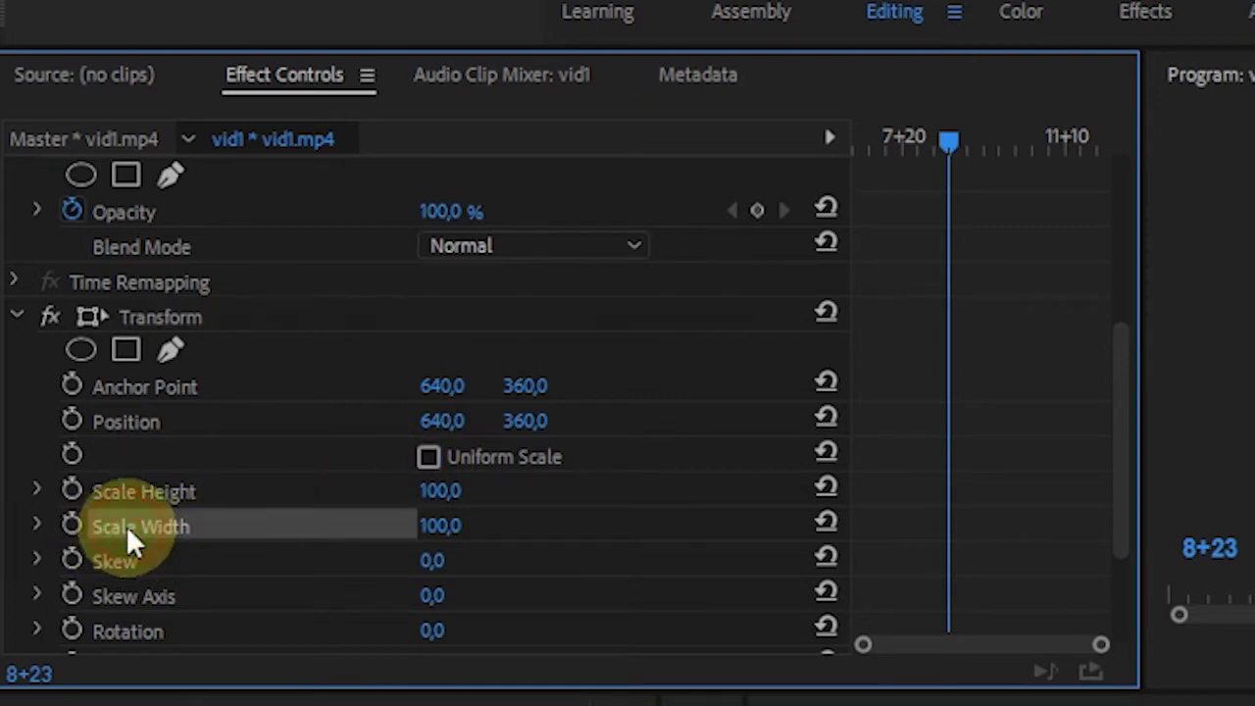
left_click(440, 526)
type("-100")
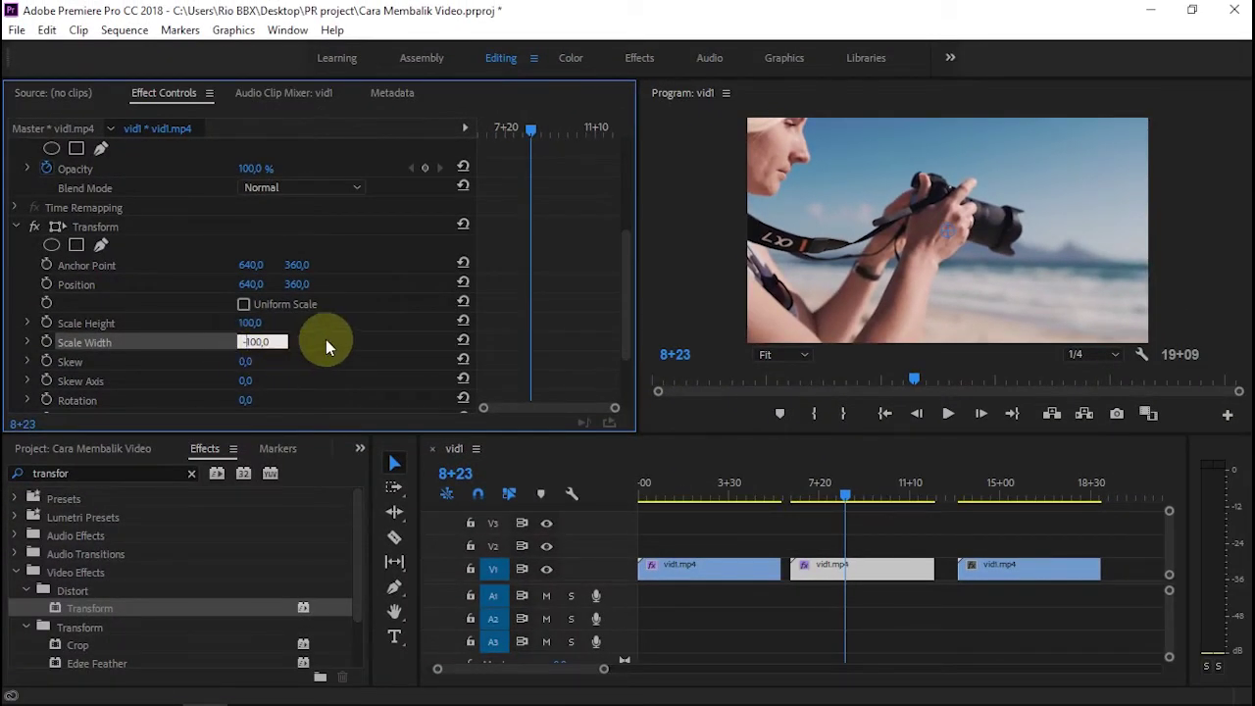
Step: Commit Scale Width -100, test other values, and scrub to preview the mirrored clip
key("Return")
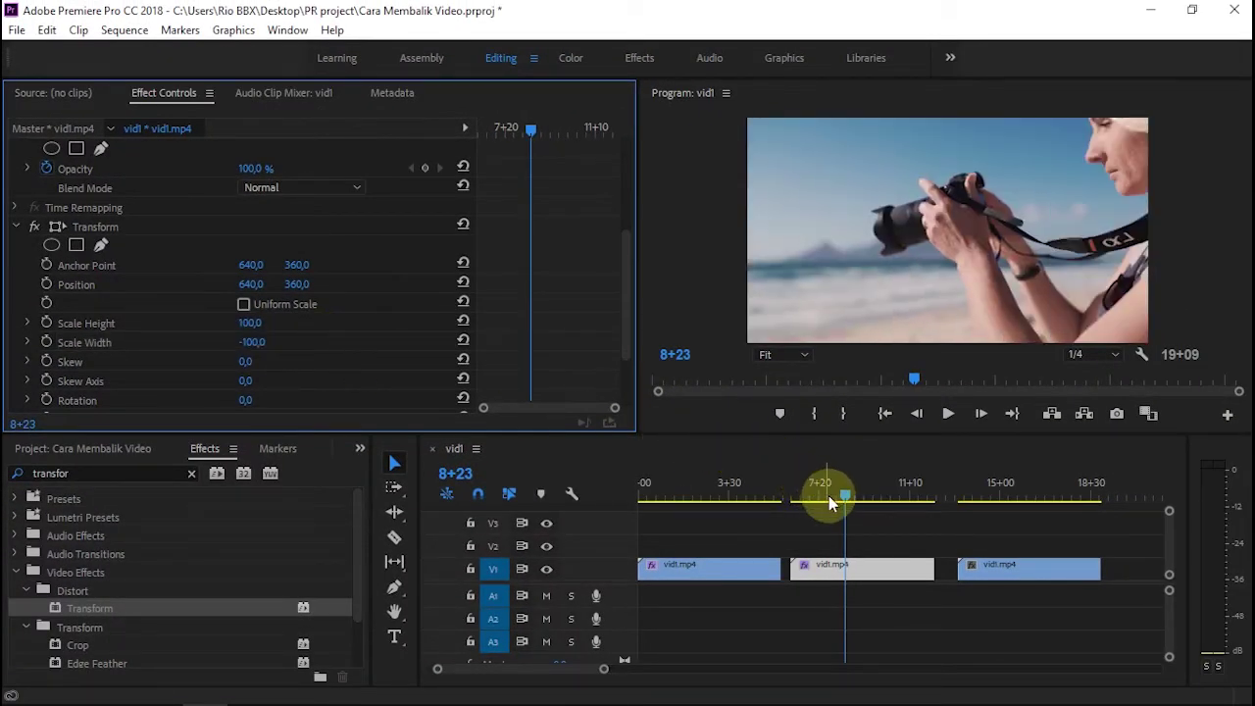
left_click_drag(828, 495, 853, 495)
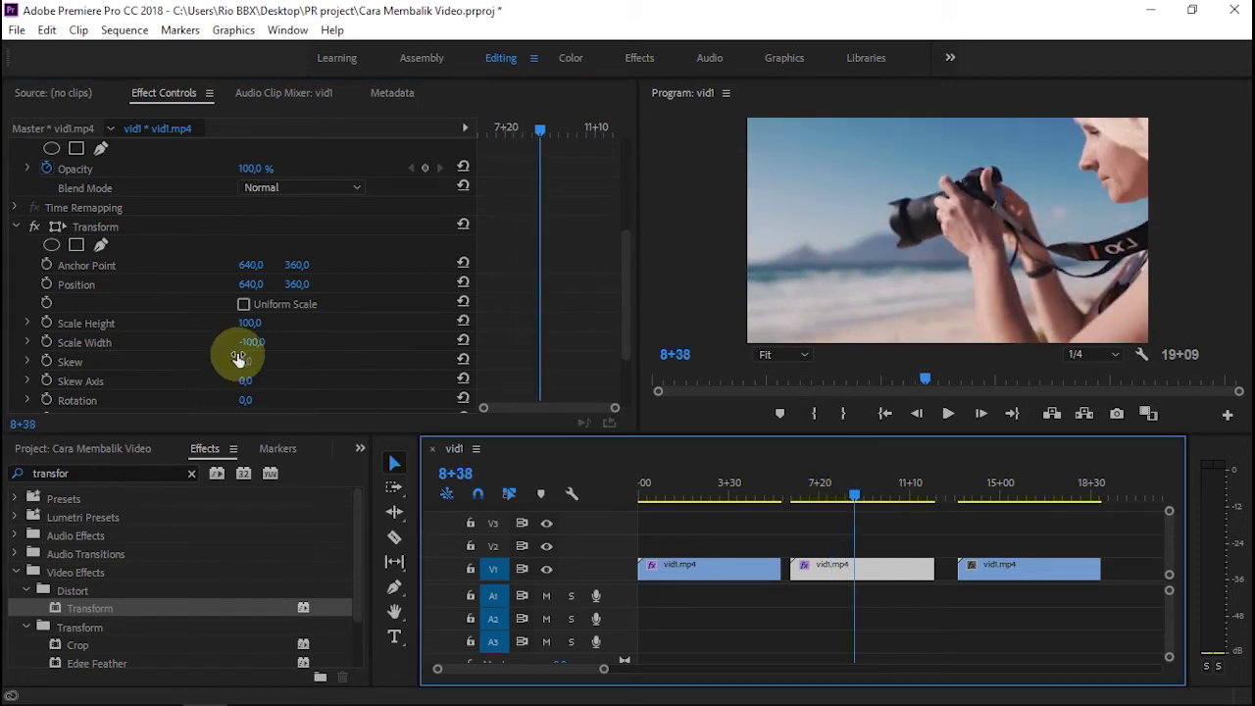
mouse_move(245, 343)
left_mouse_down()
mouse_move(357, 343)
mouse_move(232, 343)
left_mouse_up()
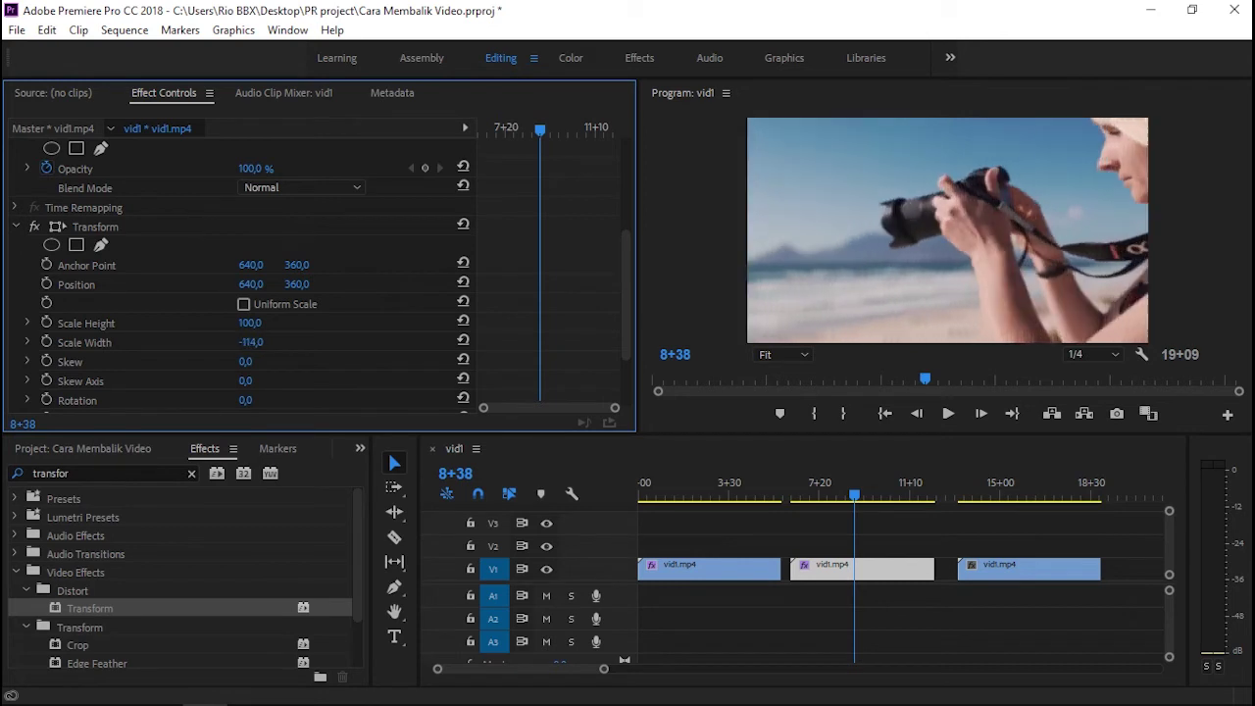
left_click_drag(208, 343, 263, 345)
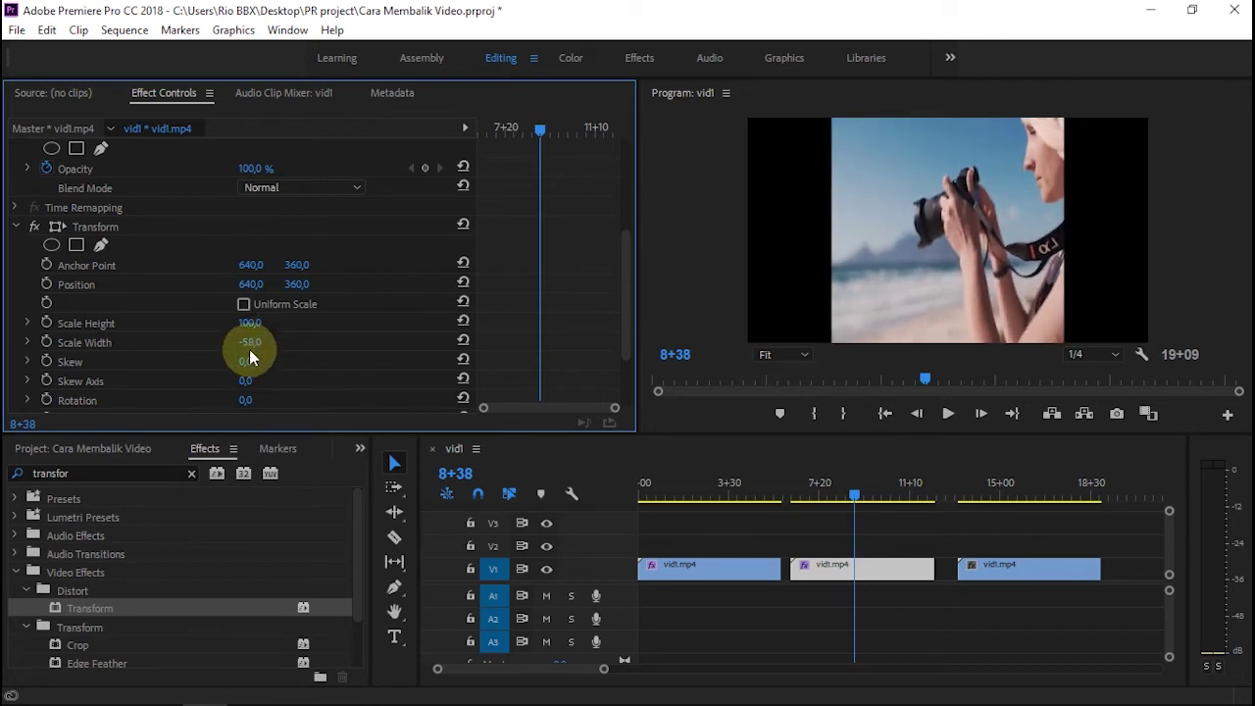
left_click_drag(249, 349, 251, 349)
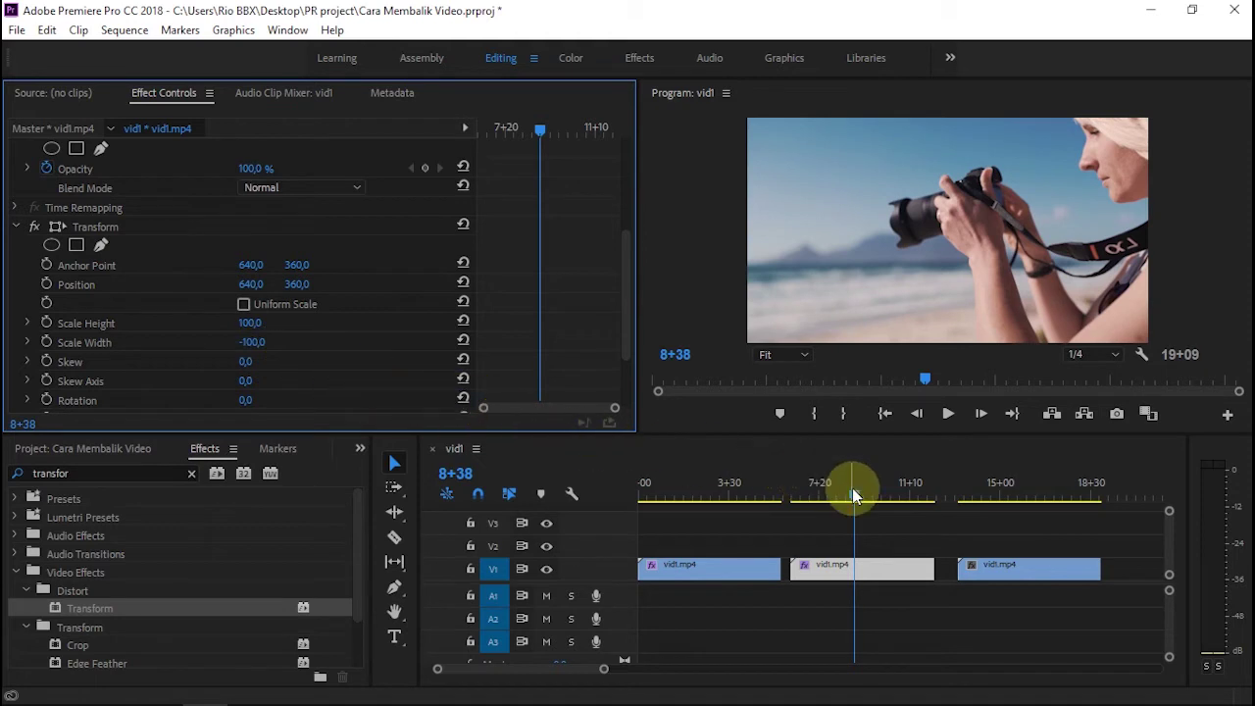
left_click_drag(851, 487, 873, 489)
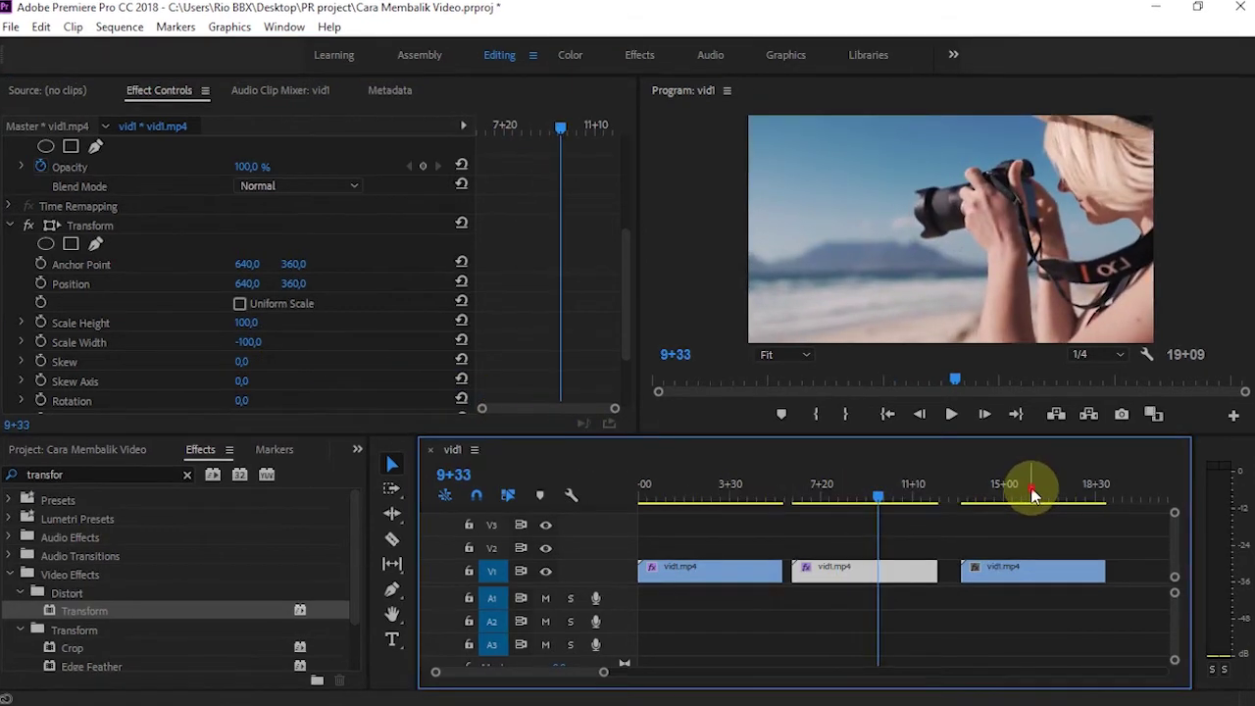
left_click(1031, 490)
Step: Search 'basic' and drop Perspective > Basic 3D onto the third clip
left_click(1025, 572)
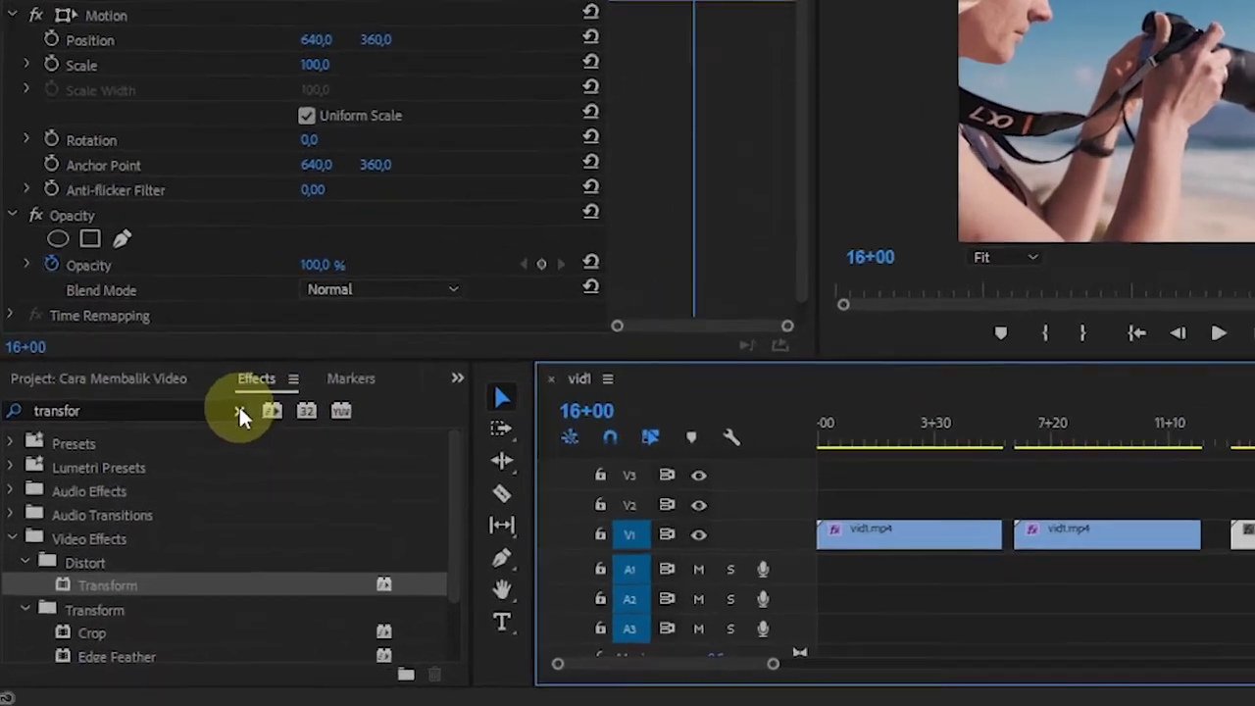
left_click(185, 474)
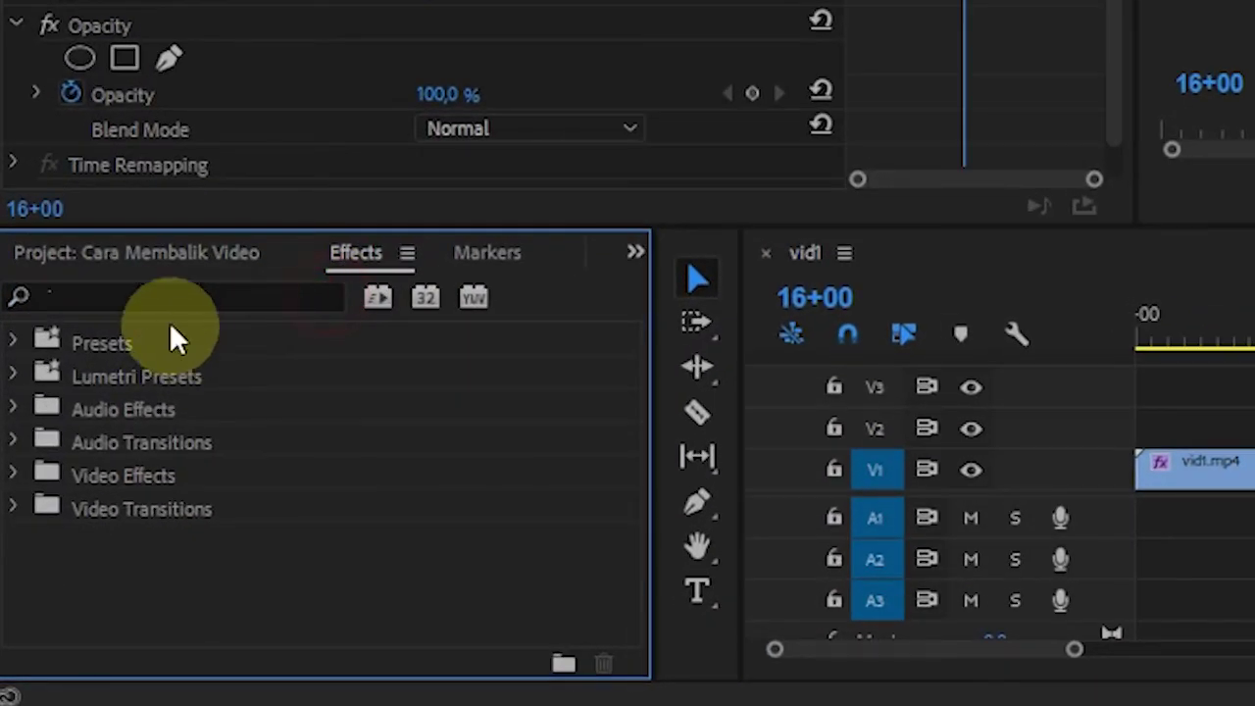
left_click(160, 295)
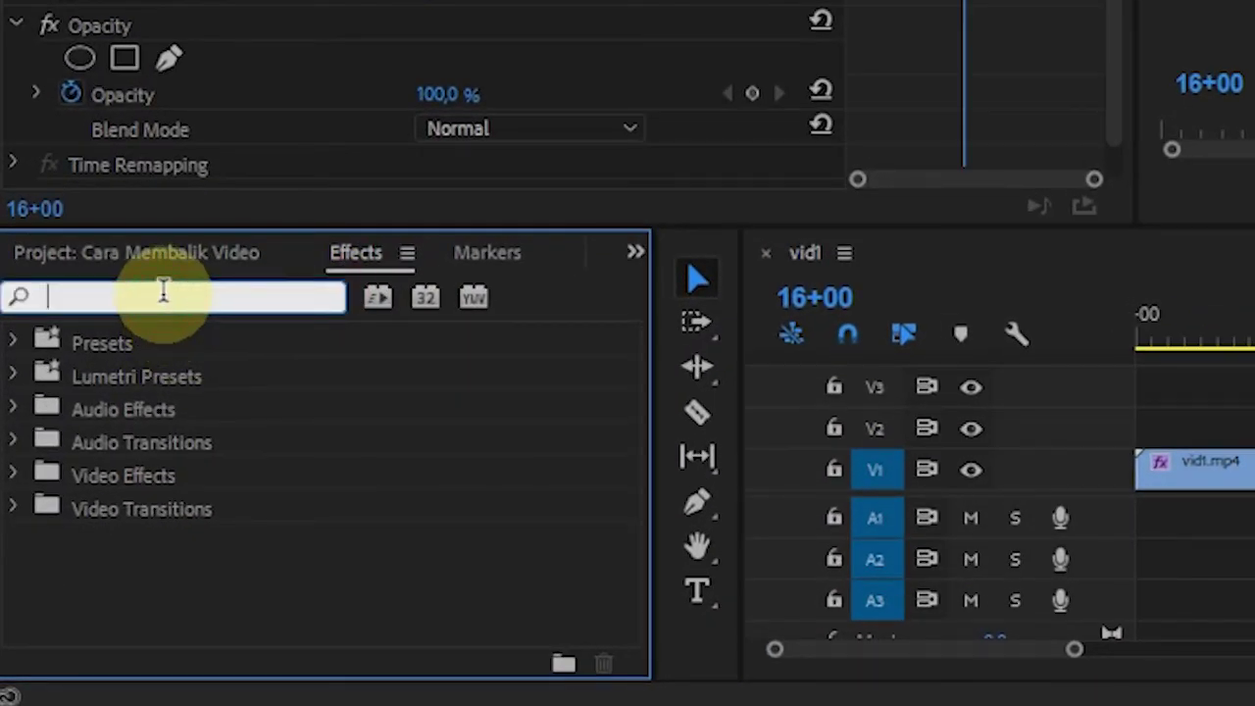
type("basic")
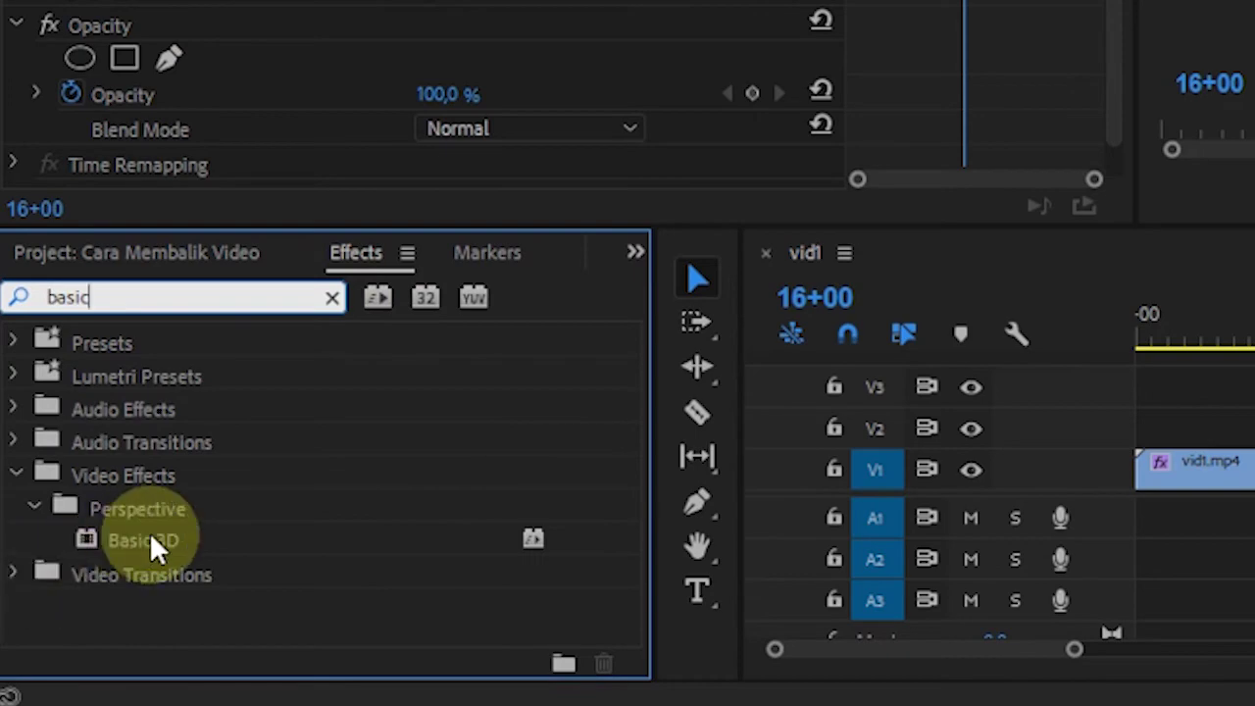
left_click(157, 549)
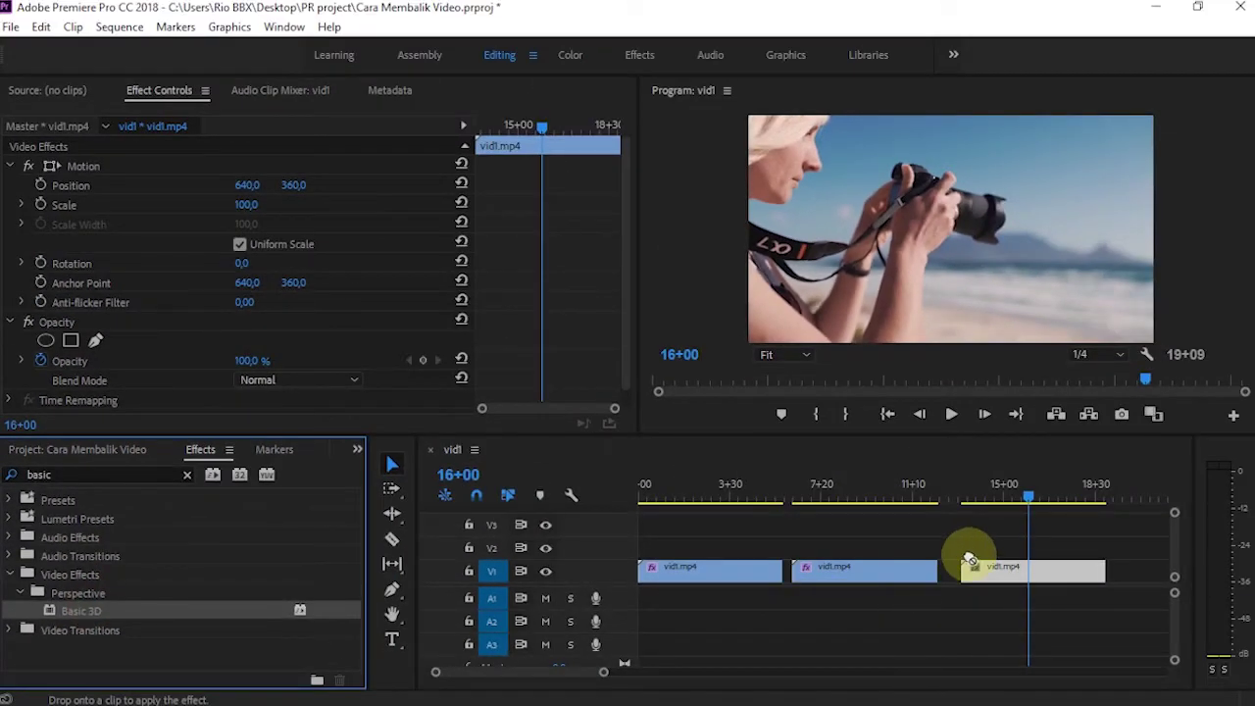
left_click_drag(152, 560, 983, 573)
left_click(996, 487)
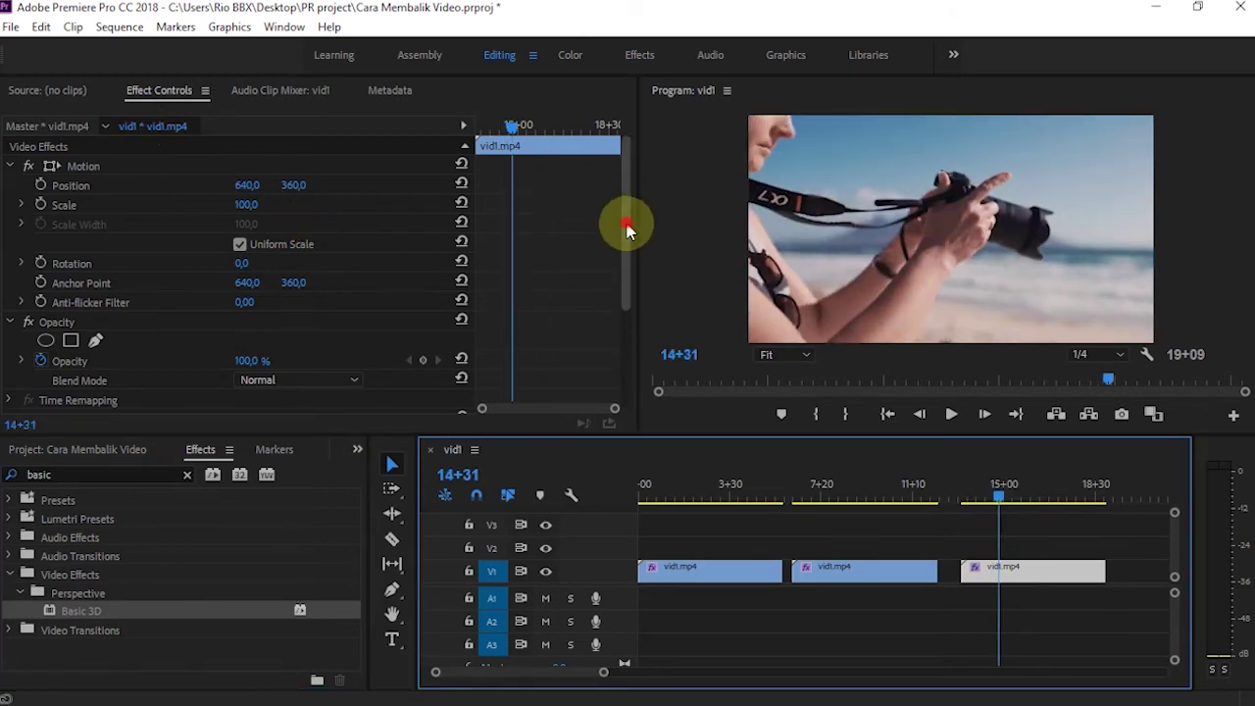
Step: Keyframe Swivel at 0°, advance the playhead, and set Swivel to 180°
left_click_drag(629, 225, 621, 342)
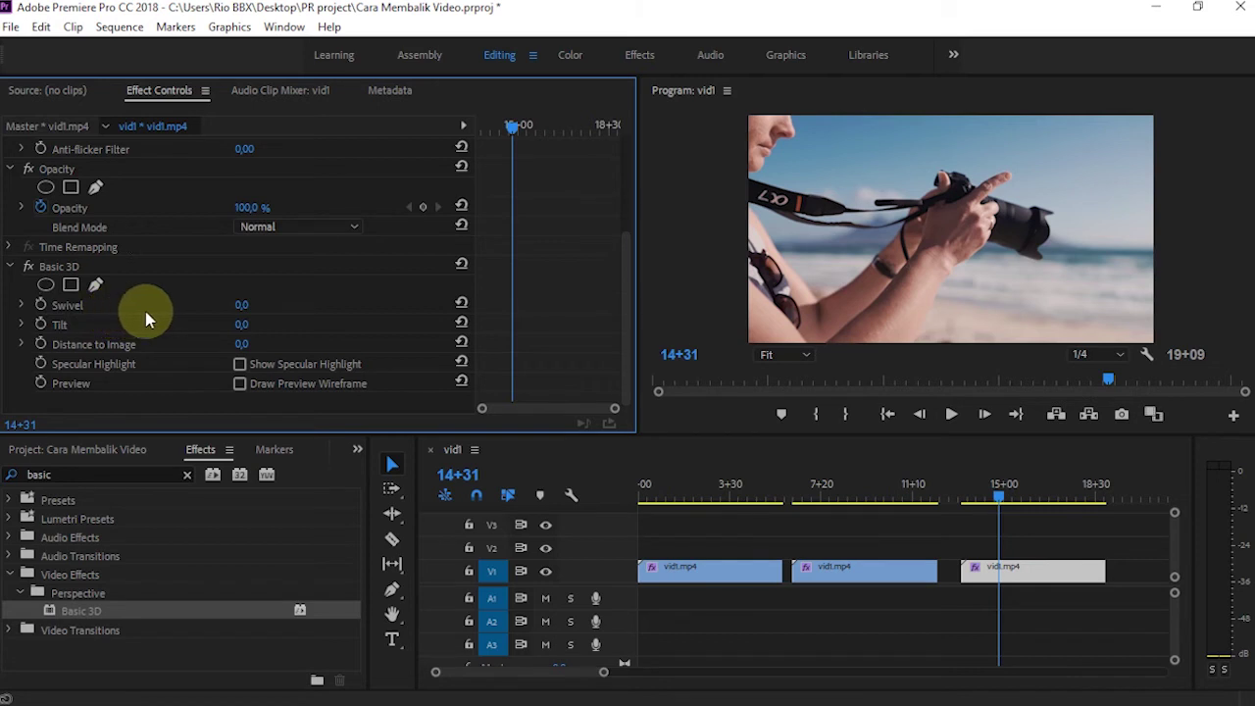
left_click(40, 306)
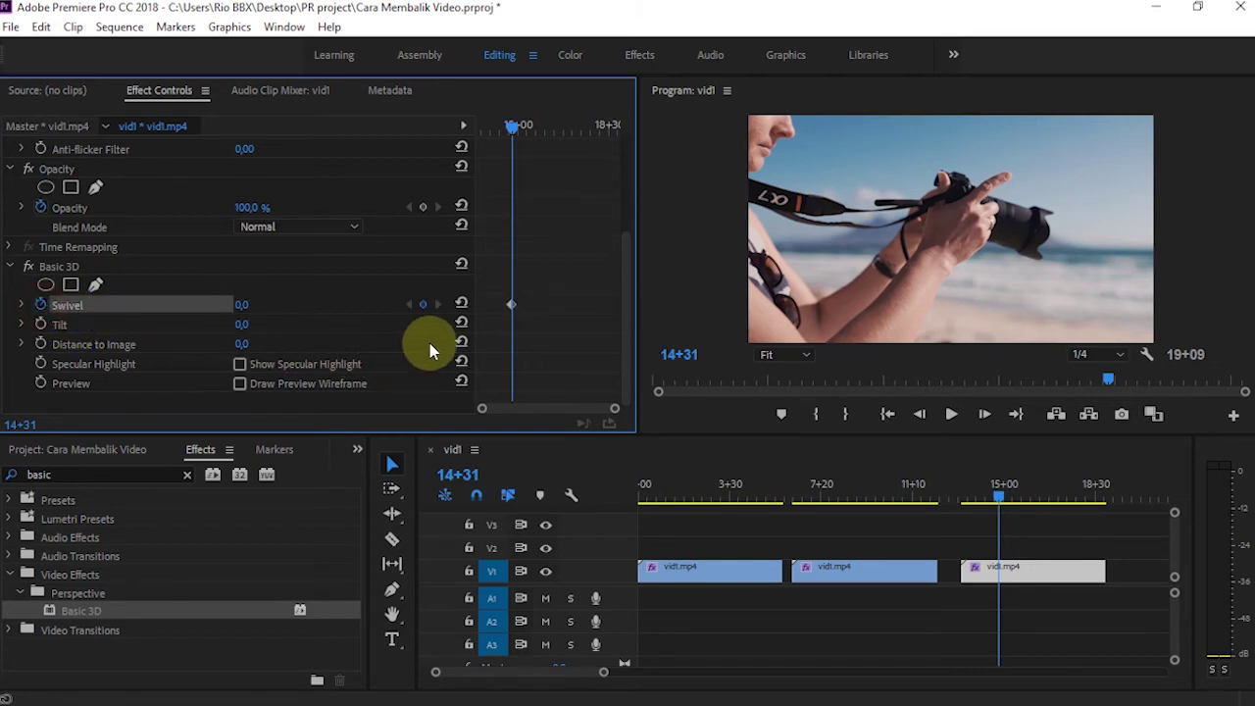
key("space")
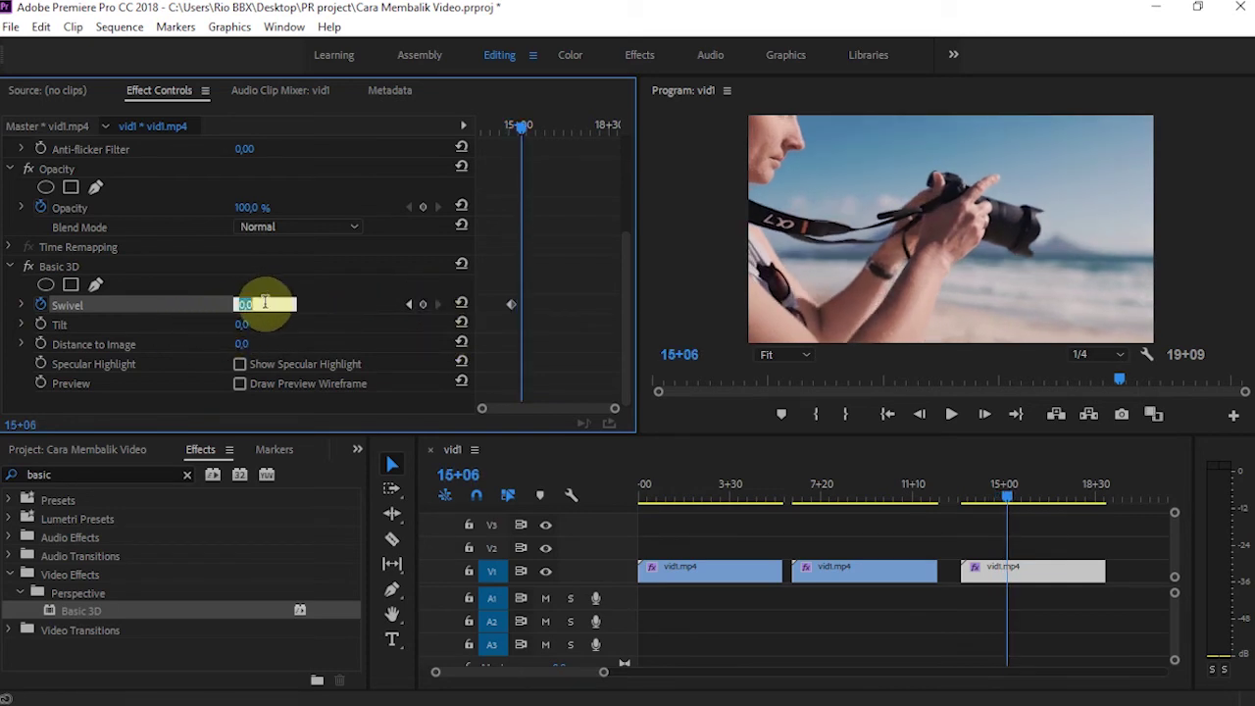
type("180")
key("Return")
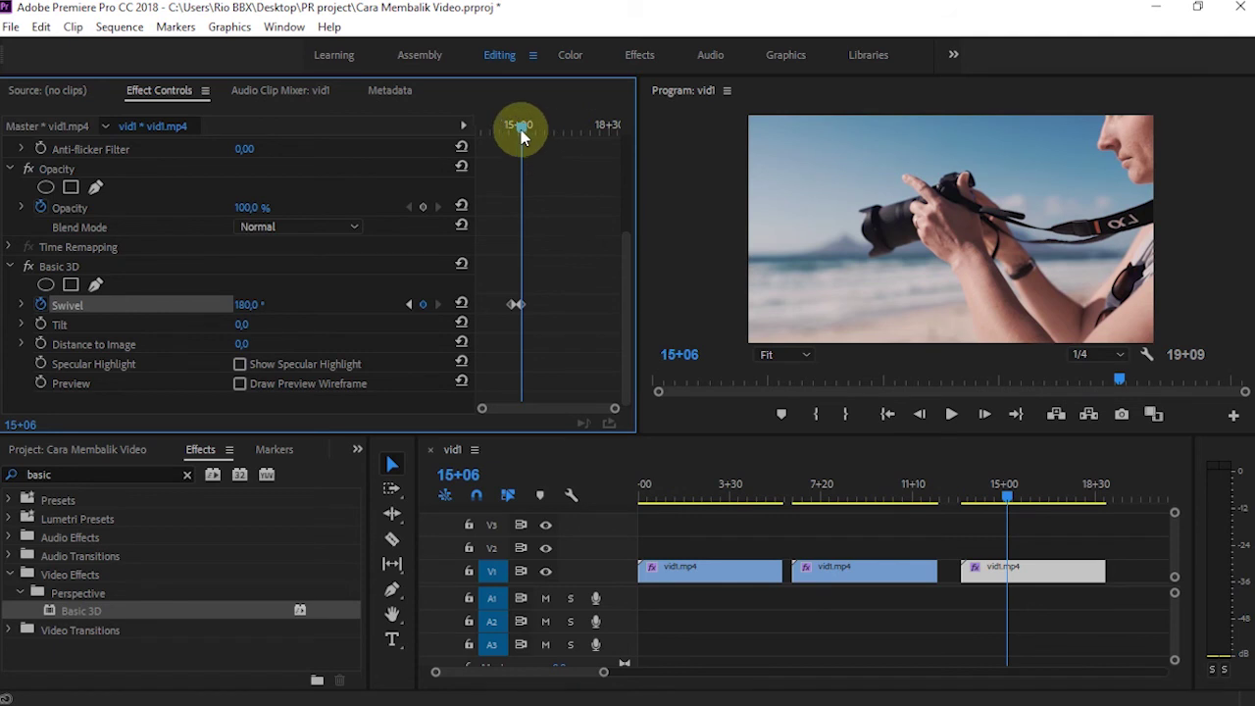
mouse_move(521, 129)
left_mouse_down()
mouse_move(507, 130)
mouse_move(522, 136)
left_mouse_up()
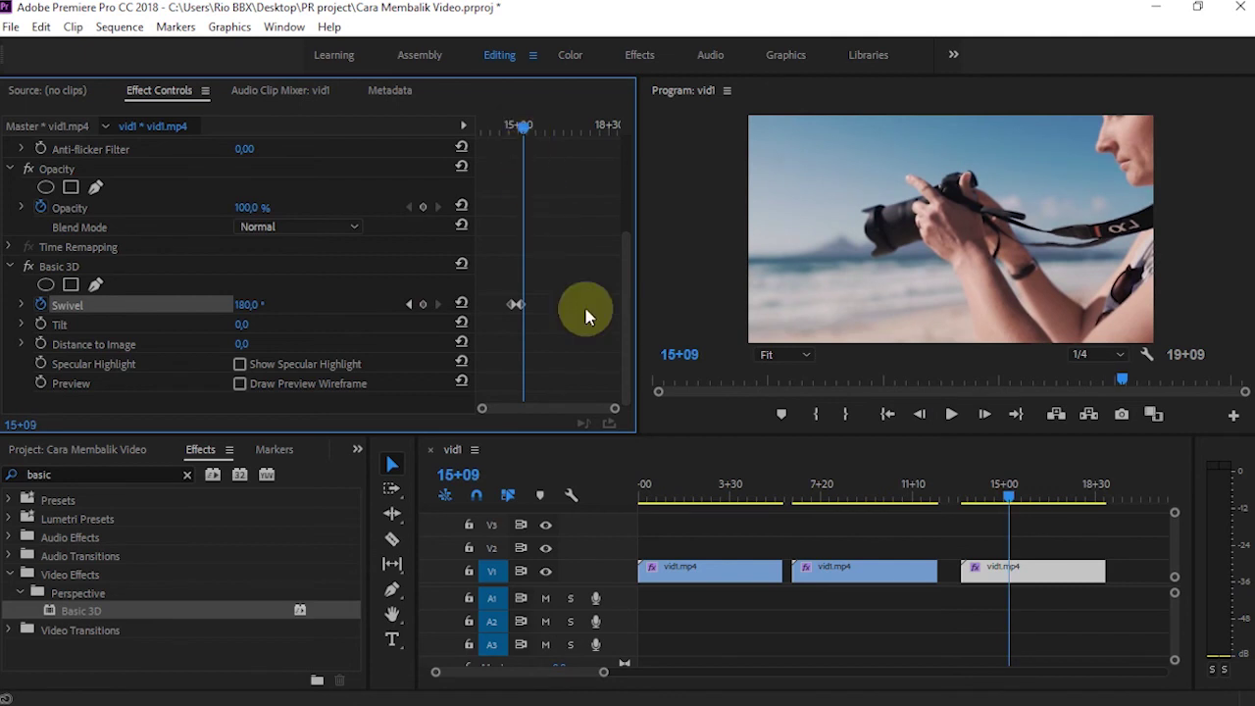
left_click(1009, 495)
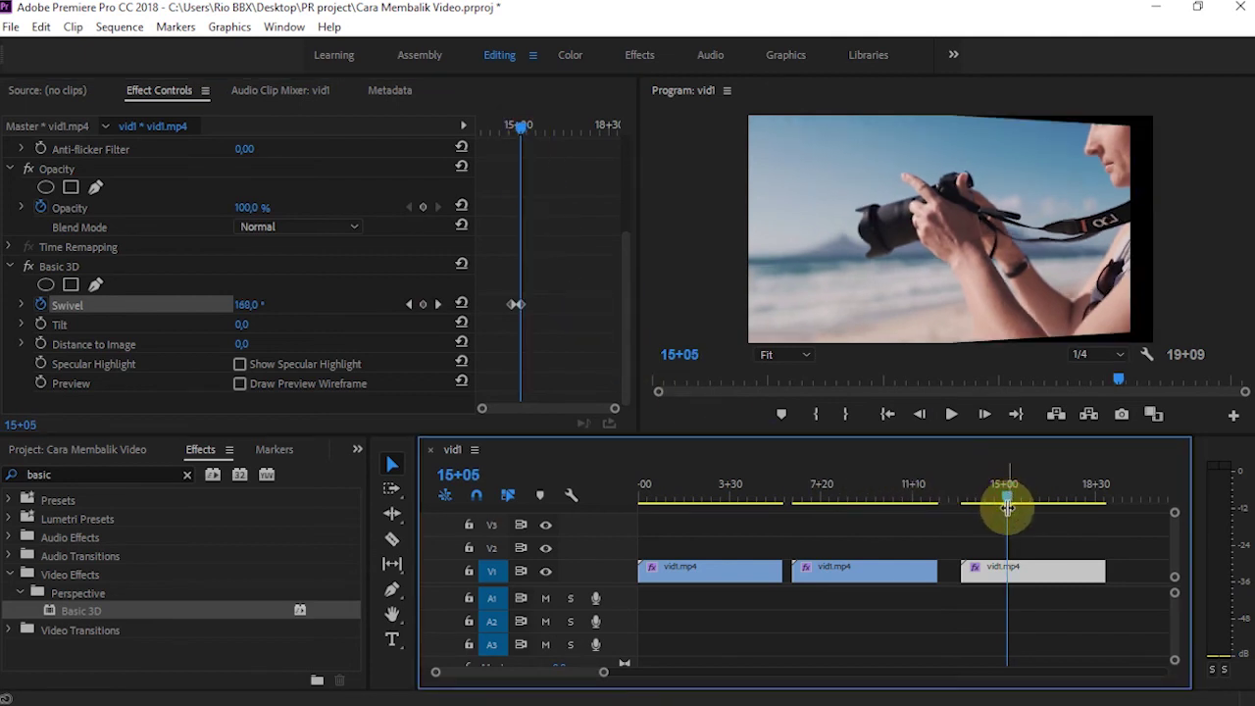